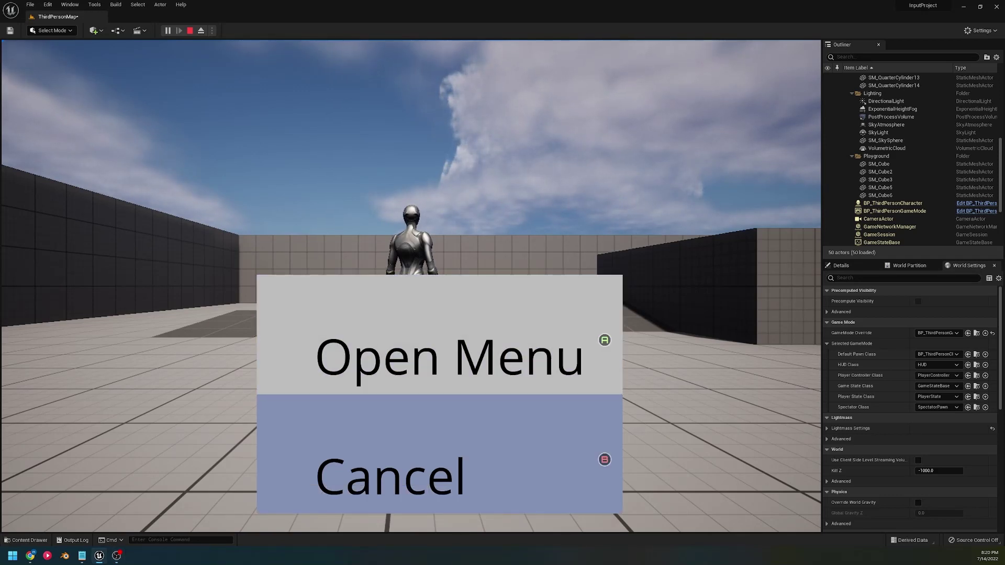
Test the running game's menu by repeatedly opening and closing the confirmation dialog
{"action": "key", "text": "Return"}
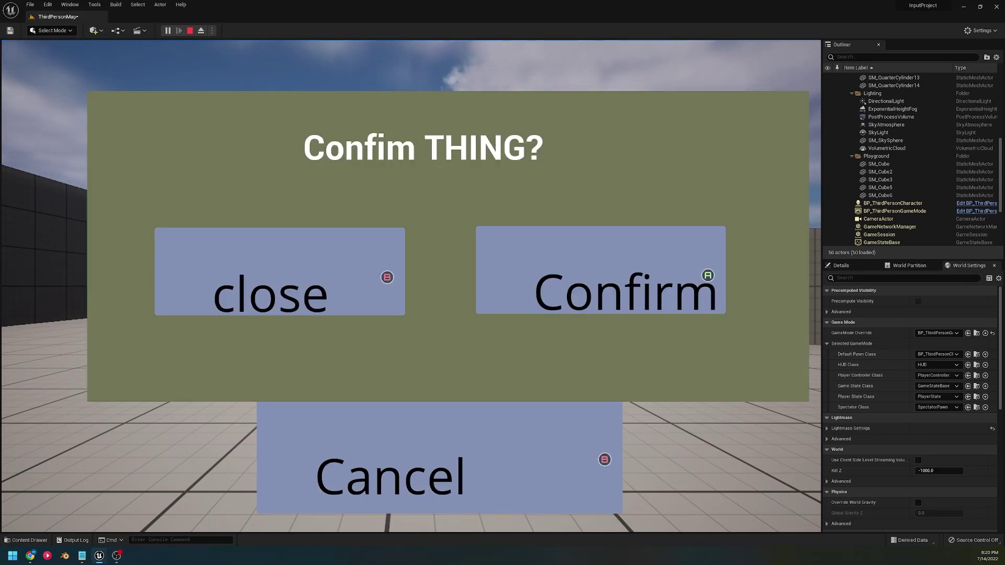
{"action": "key", "text": "Escape"}
{"action": "key", "text": "Return"}
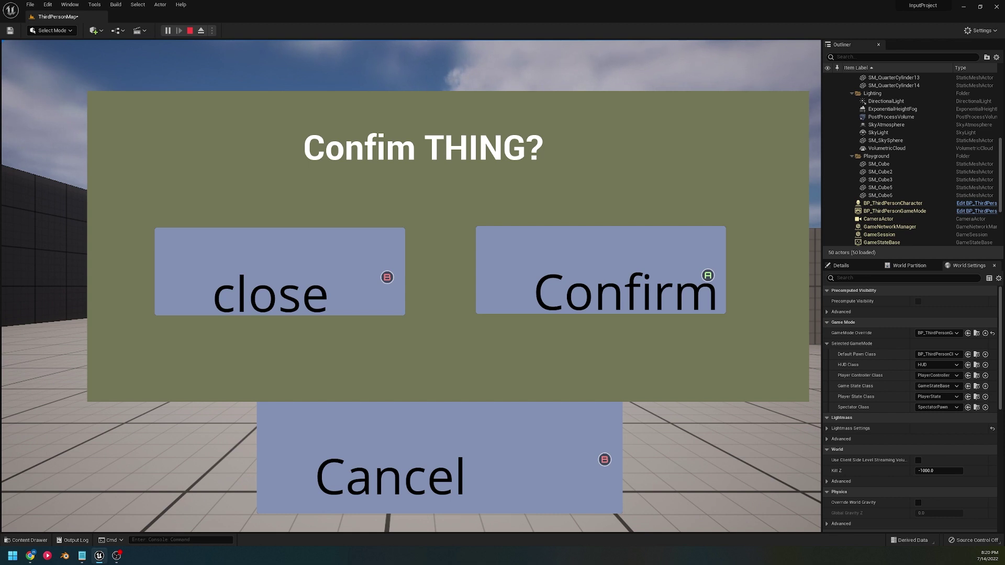
{"action": "key", "text": "Escape"}
{"action": "key", "text": "Return"}
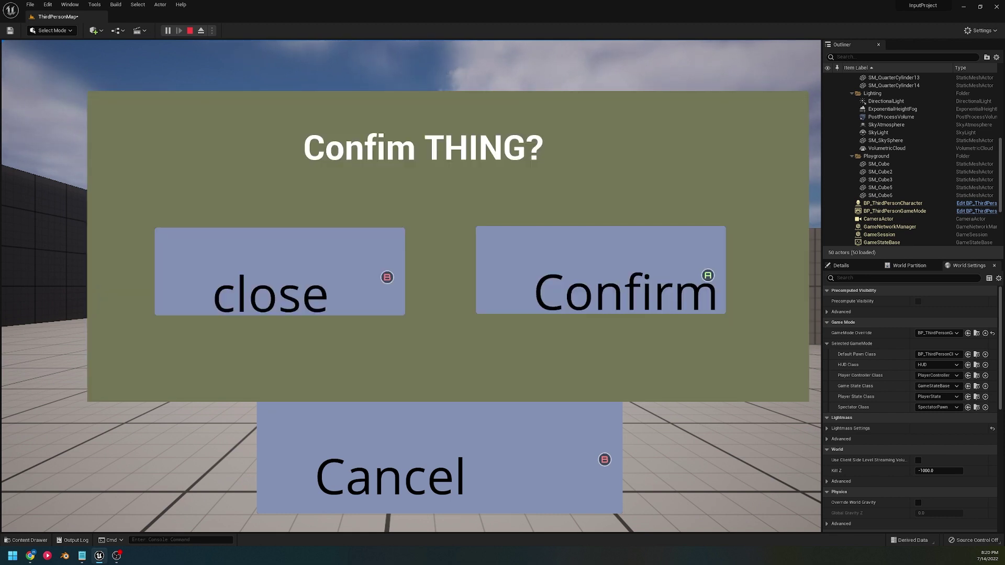
{"action": "key", "text": "Escape"}
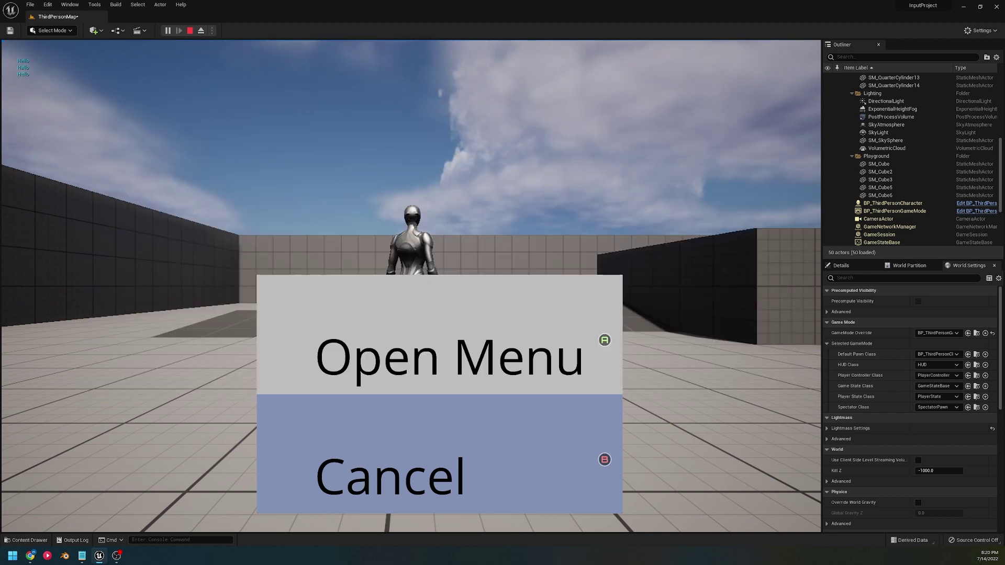
{"action": "key", "text": "Return"}
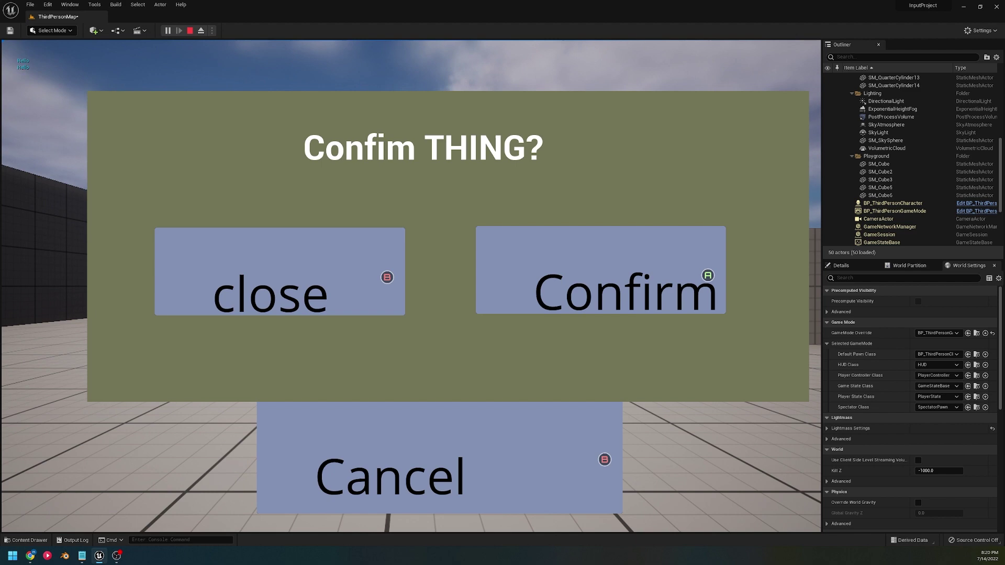
{"action": "key", "text": "Escape"}
{"action": "key", "text": "Return"}
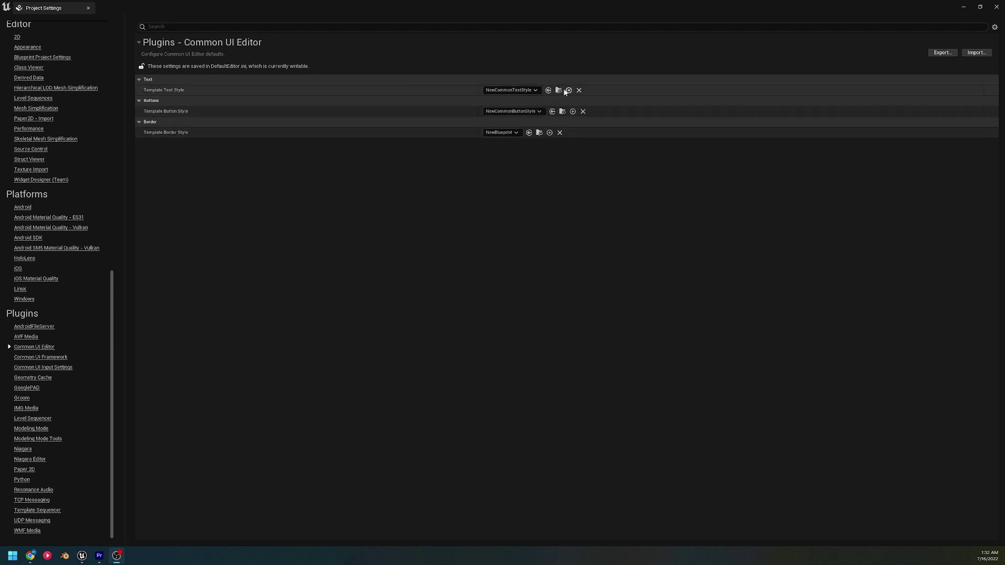
Open the template button style and template text style assets from the Common UI Editor settings and review the button style's properties
{"action": "left_click", "coordinate": [562, 112]}
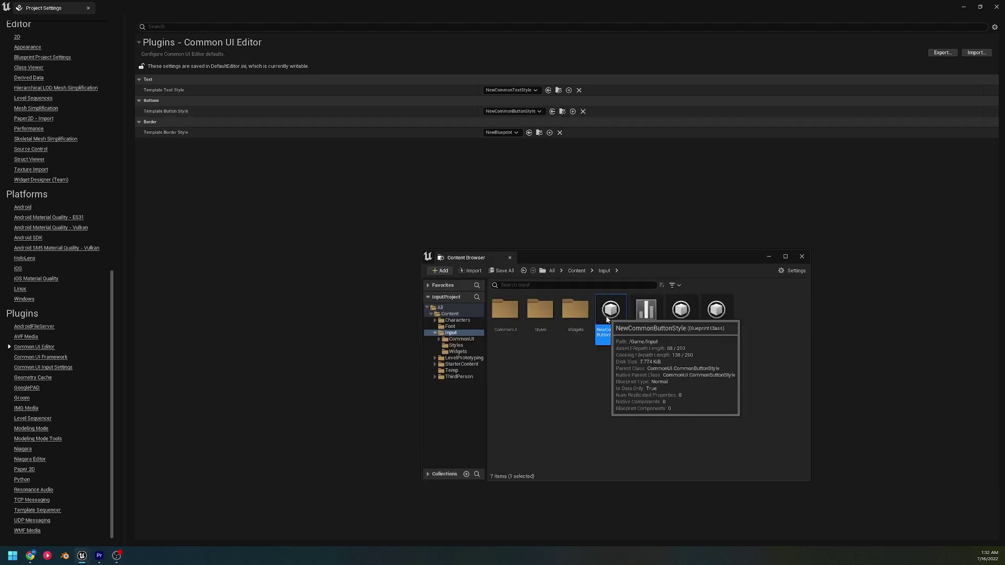
{"action": "double_click", "coordinate": [611, 317]}
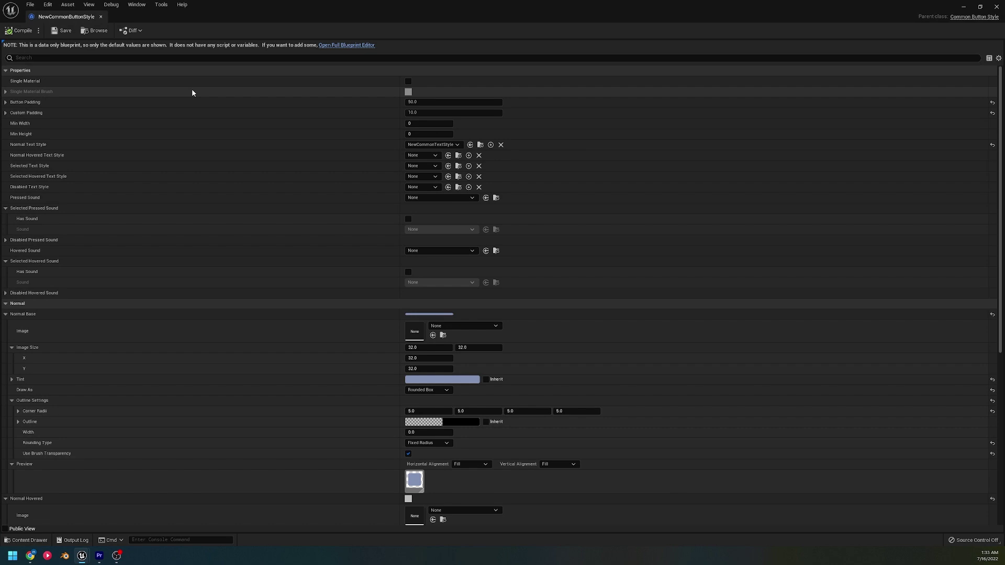
{"action": "scroll", "coordinate": [442, 377], "scroll_direction": "down", "scroll_amount": 2}
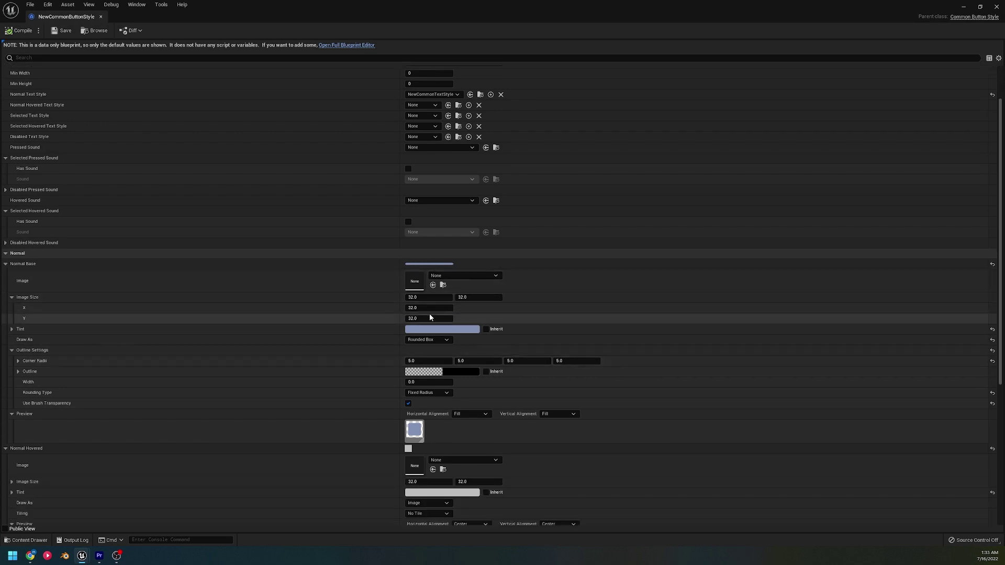
{"action": "scroll", "coordinate": [388, 230], "scroll_direction": "up", "scroll_amount": 2}
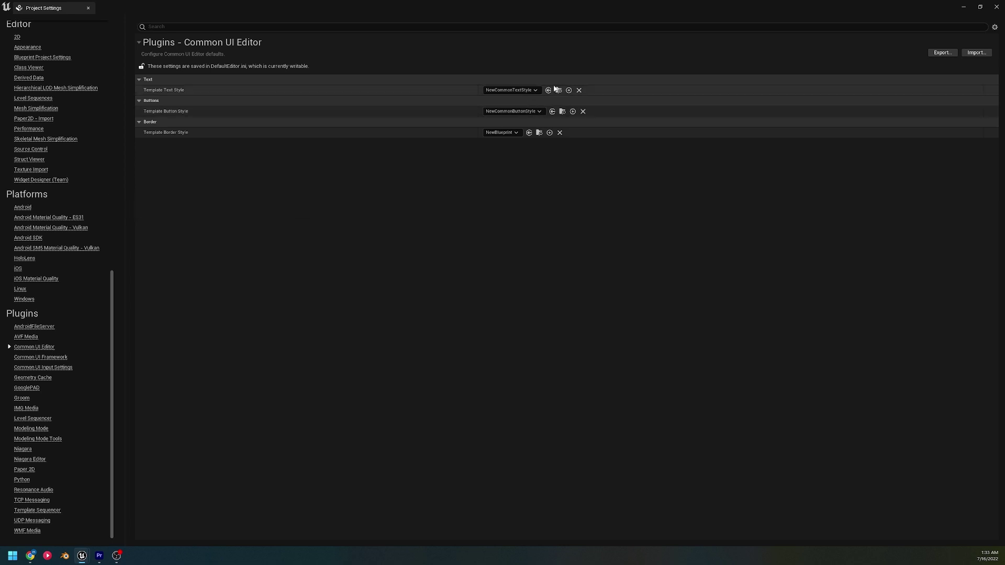
{"action": "left_click", "coordinate": [557, 90]}
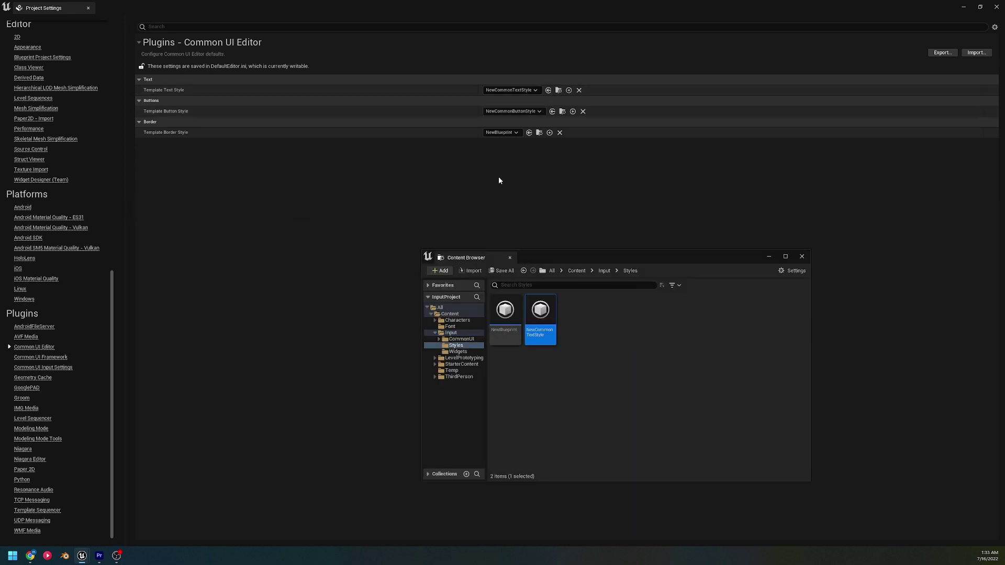
{"action": "double_click", "coordinate": [555, 313]}
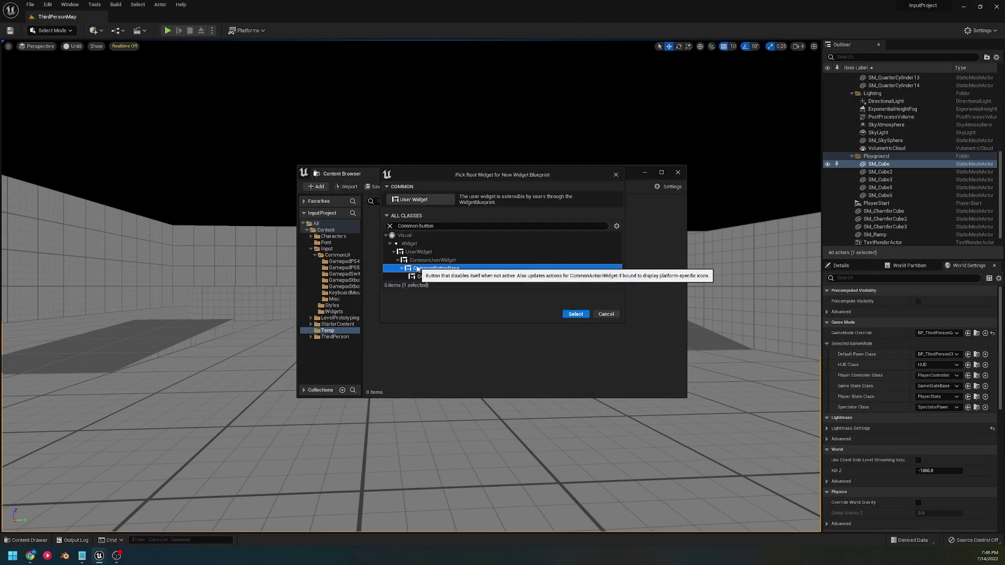
Create a widget blueprint in the Temp folder with CommonButtonBase as its root class
{"action": "left_click", "coordinate": [451, 270]}
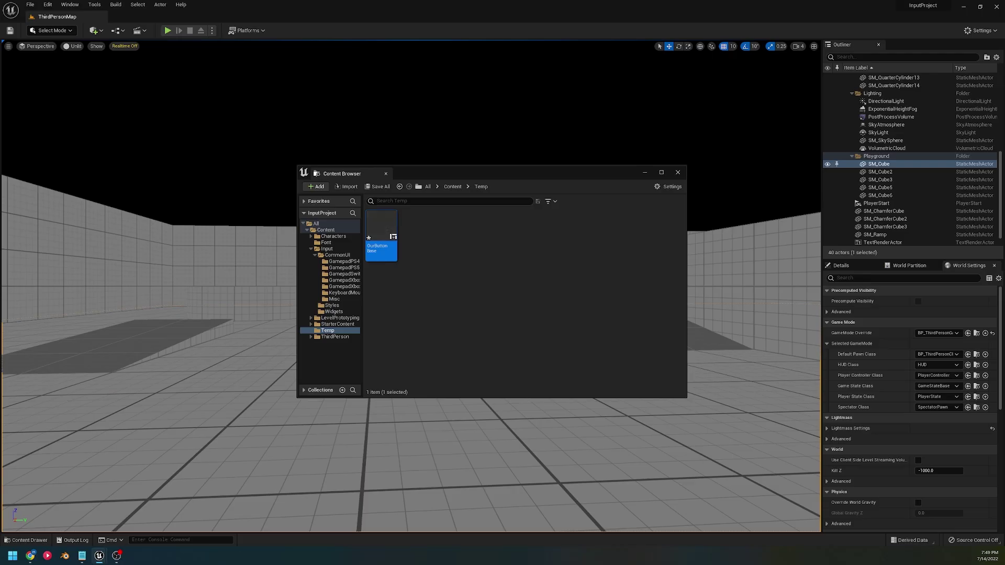
{"action": "double_click", "coordinate": [382, 247]}
{"action": "right_click_drag", "start_coordinate": [200, 148], "coordinate": [145, 152]}
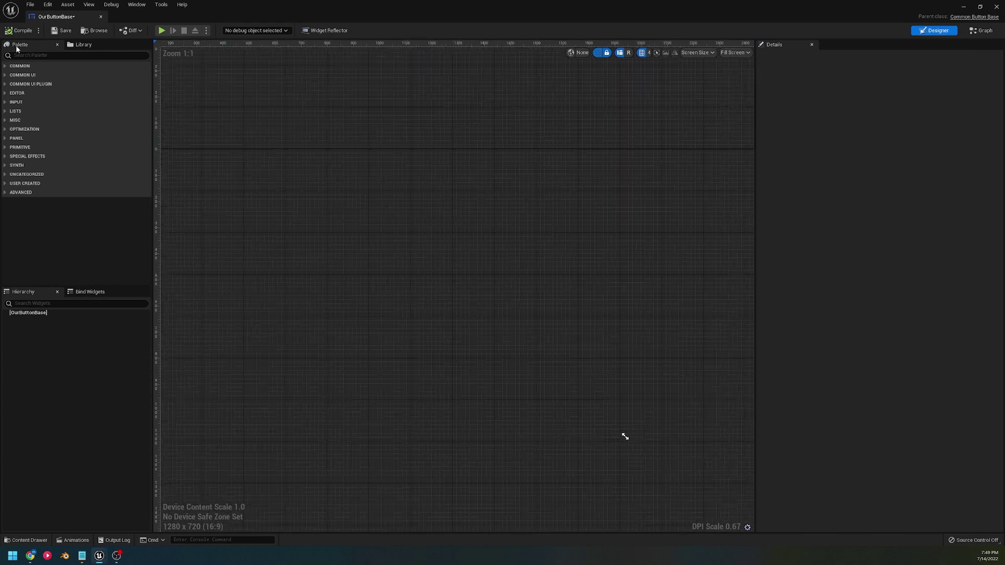
Add a Horizontal Box as the root element of the OurButtonBase widget
{"action": "left_click", "coordinate": [21, 55]}
{"action": "type", "text": "ho"}
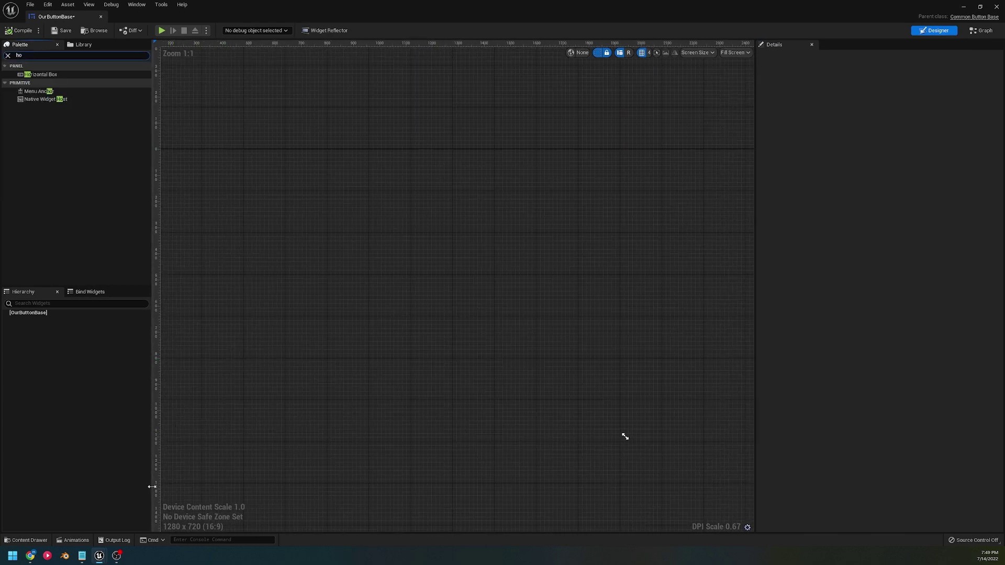
{"action": "left_click_drag", "start_coordinate": [40, 75], "coordinate": [731, 151]}
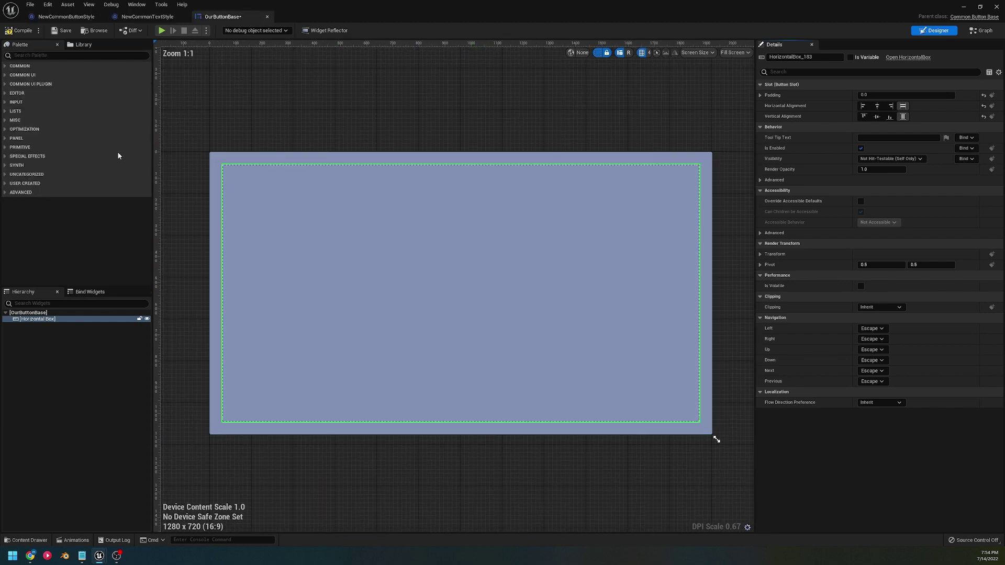
Add a Common Action Widget and a Common Text widget inside the Horizontal Box
{"action": "left_click", "coordinate": [4, 75]}
{"action": "left_click", "coordinate": [5, 107]}
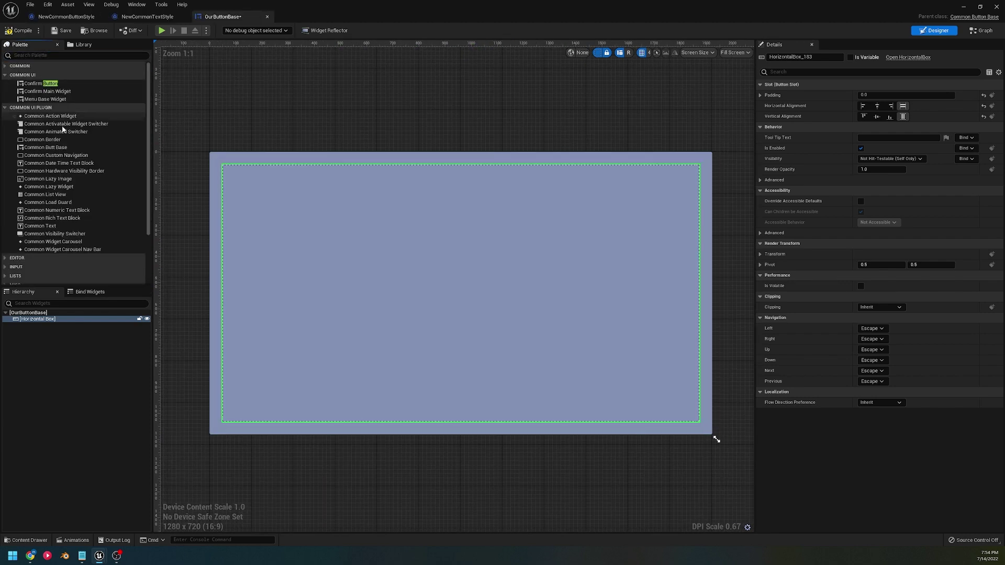
{"action": "left_click_drag", "start_coordinate": [68, 119], "coordinate": [276, 265]}
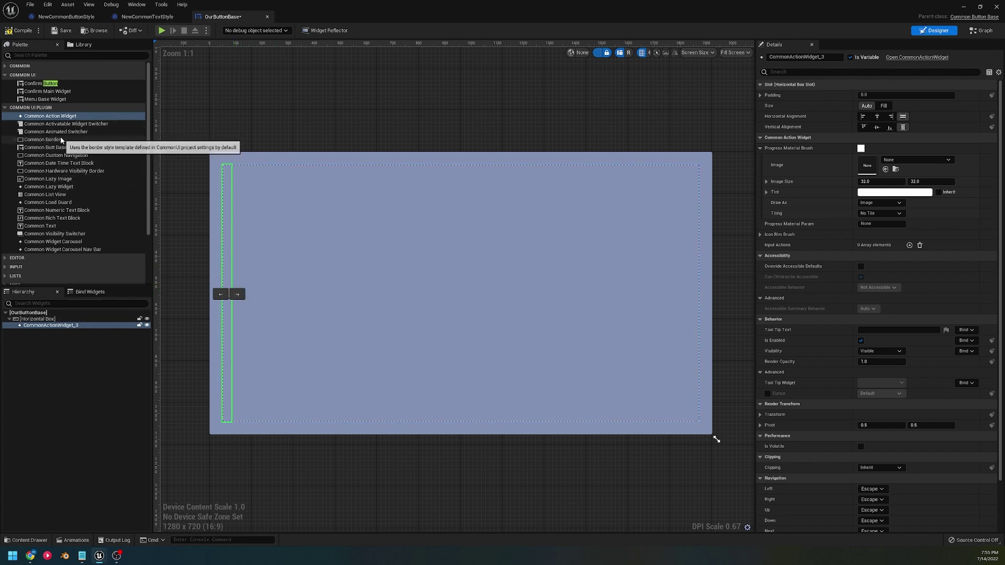
{"action": "left_click_drag", "start_coordinate": [61, 228], "coordinate": [227, 325]}
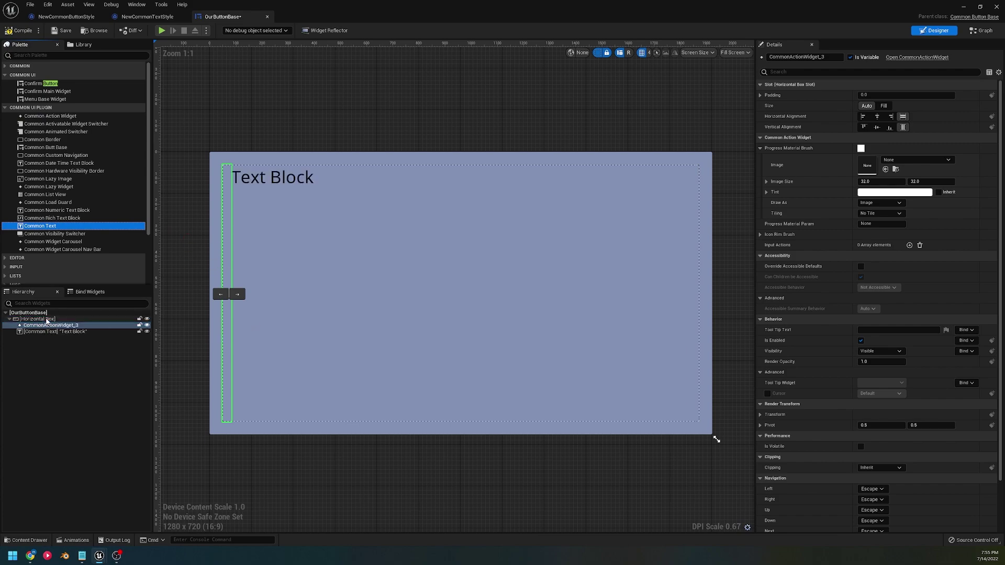
Set the font size to 81 in the NewCommonTextStyle asset used by the Common Text, compile it and close it
{"action": "left_click", "coordinate": [52, 331]}
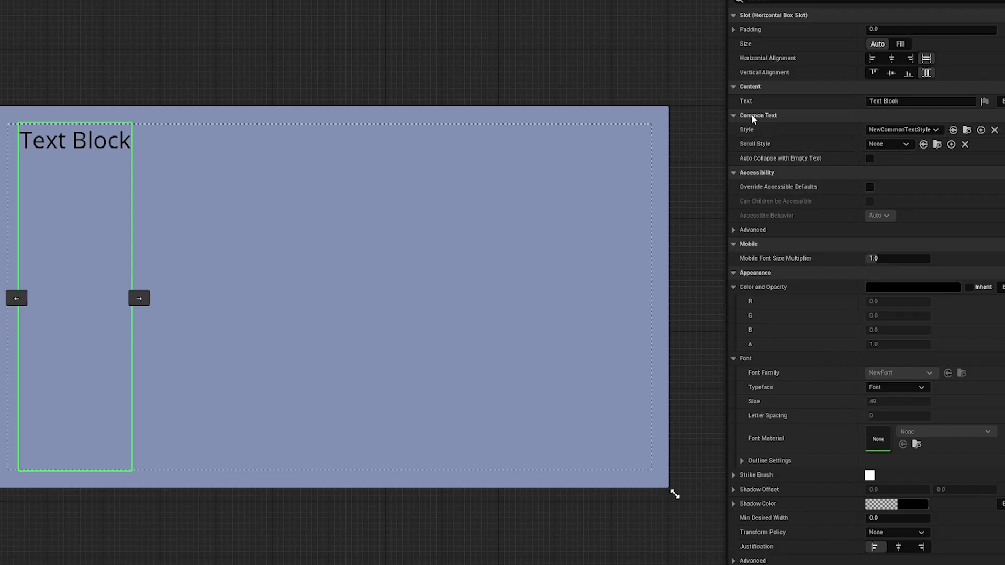
{"action": "left_click", "coordinate": [966, 130]}
{"action": "double_click", "coordinate": [437, 325]}
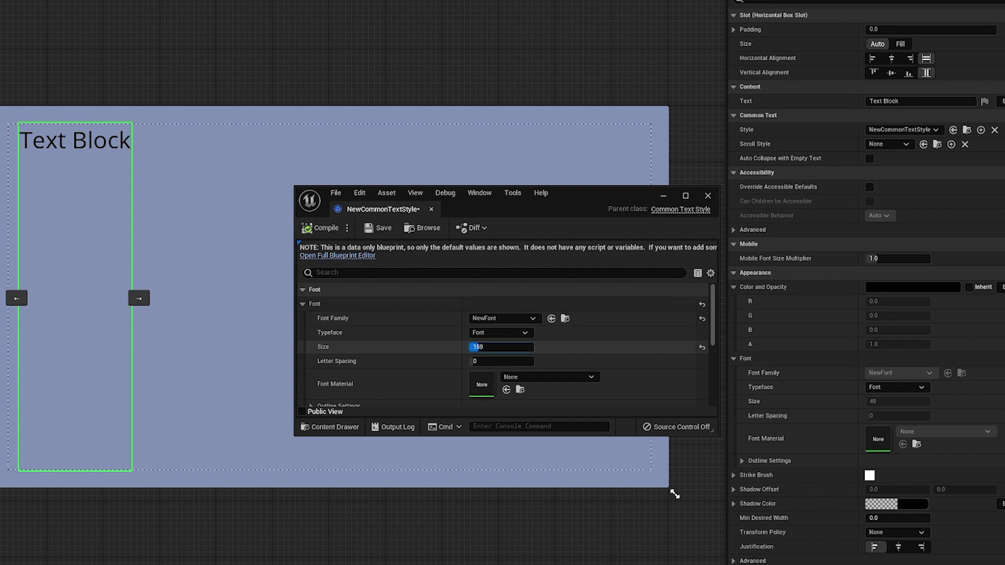
{"action": "mouse_move", "coordinate": [481, 348]}
{"action": "left_mouse_down"}
{"action": "mouse_move", "coordinate": [505, 347]}
{"action": "mouse_move", "coordinate": [475, 347]}
{"action": "left_mouse_up"}
{"action": "left_click", "coordinate": [320, 228]}
{"action": "left_click", "coordinate": [336, 228]}
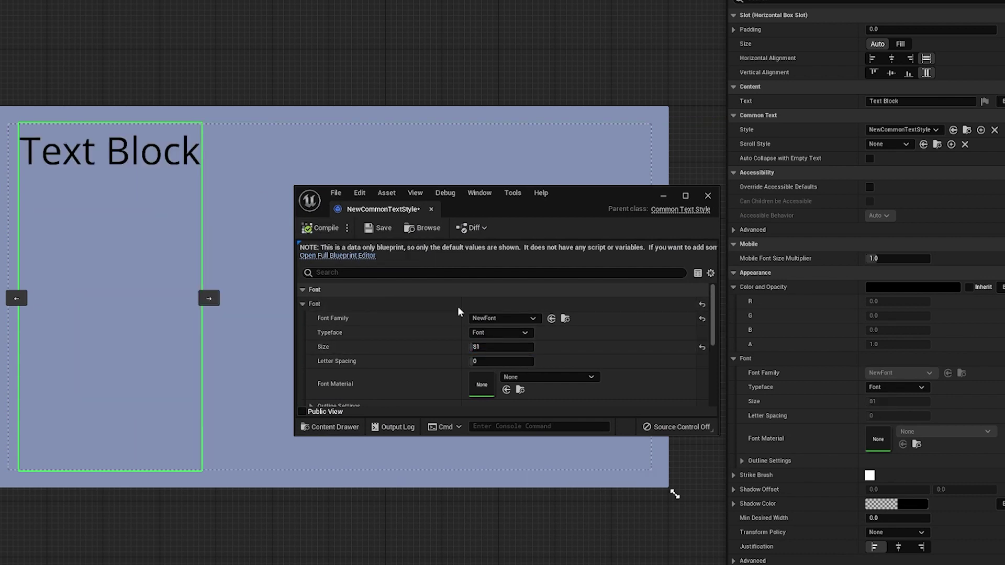
{"action": "scroll", "coordinate": [523, 313], "scroll_direction": "down", "scroll_amount": 4}
{"action": "left_click", "coordinate": [708, 195]}
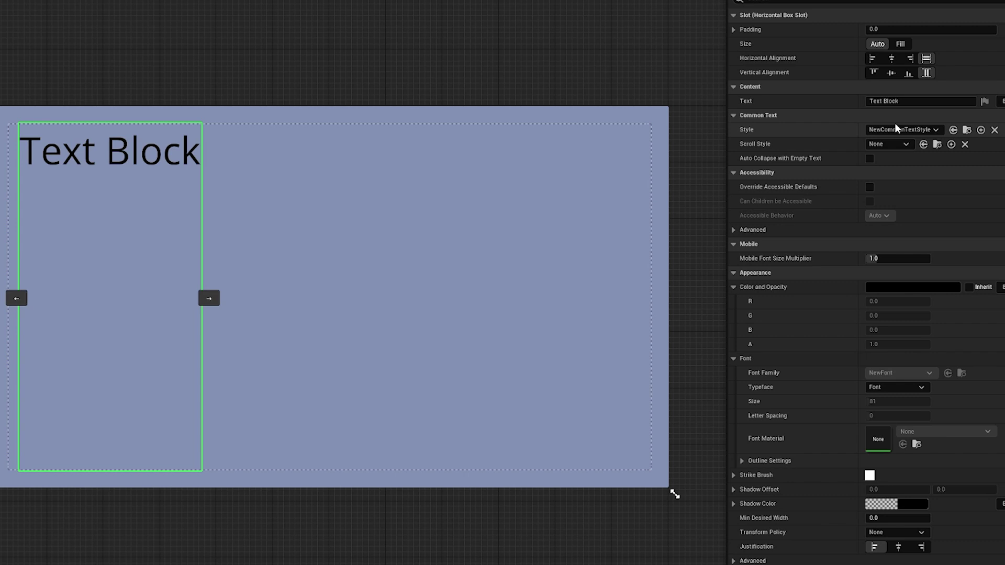
Center the Common Text's justification and its vertical alignment in the Horizontal Box
{"action": "scroll", "coordinate": [912, 168], "scroll_direction": "down", "scroll_amount": 5}
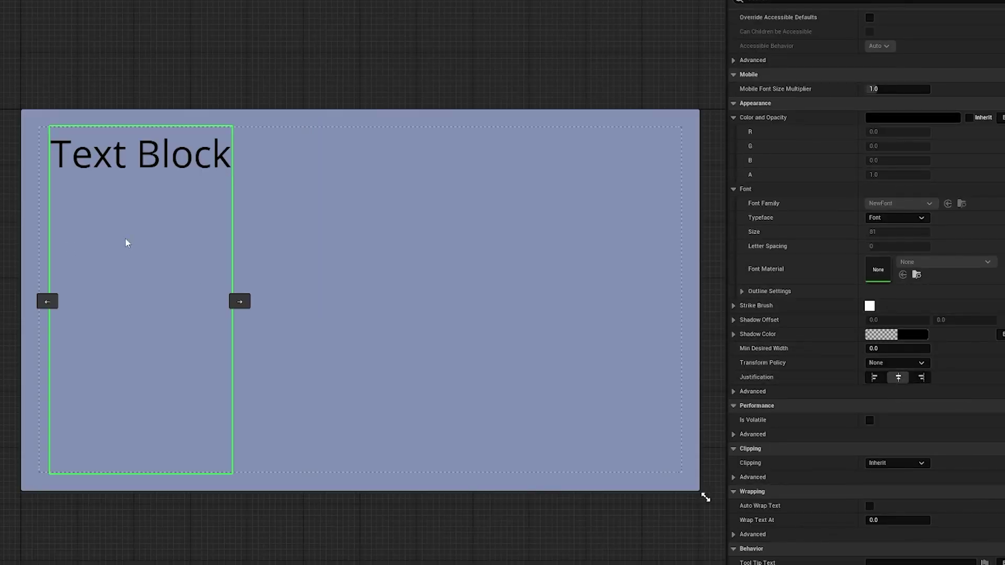
{"action": "scroll", "coordinate": [865, 156], "scroll_direction": "up", "scroll_amount": 5}
{"action": "left_click", "coordinate": [891, 73]}
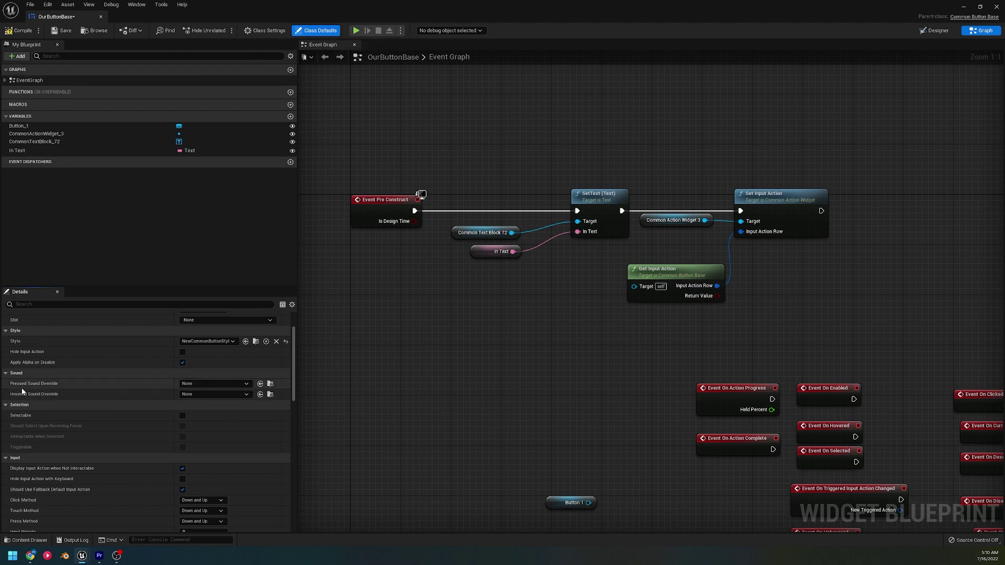
Review the Style setting in OurButtonBase's class defaults and browse to its assigned button style asset
{"action": "scroll", "coordinate": [21, 388], "scroll_direction": "up", "scroll_amount": 2}
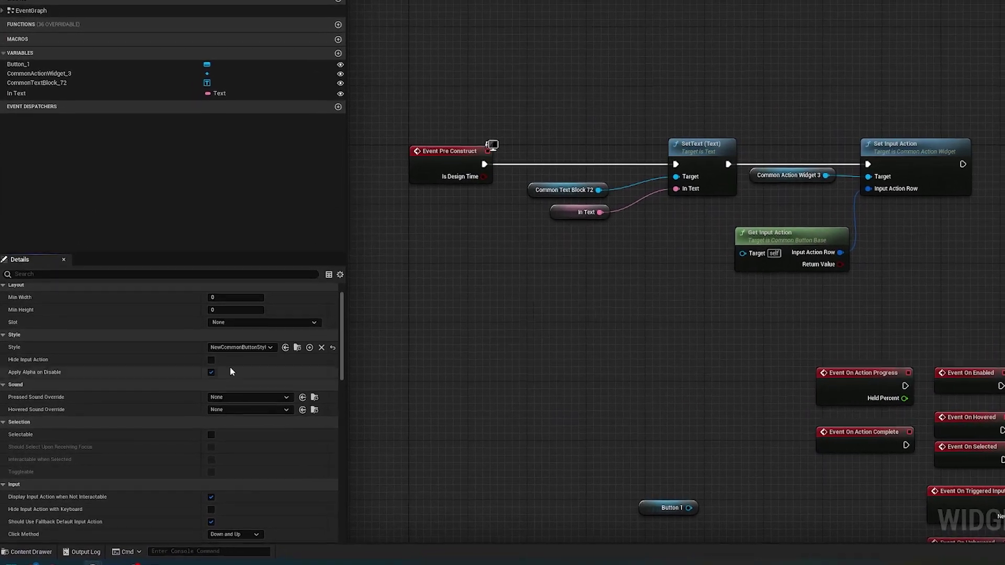
{"action": "left_click", "coordinate": [249, 347]}
{"action": "left_click", "coordinate": [252, 378]}
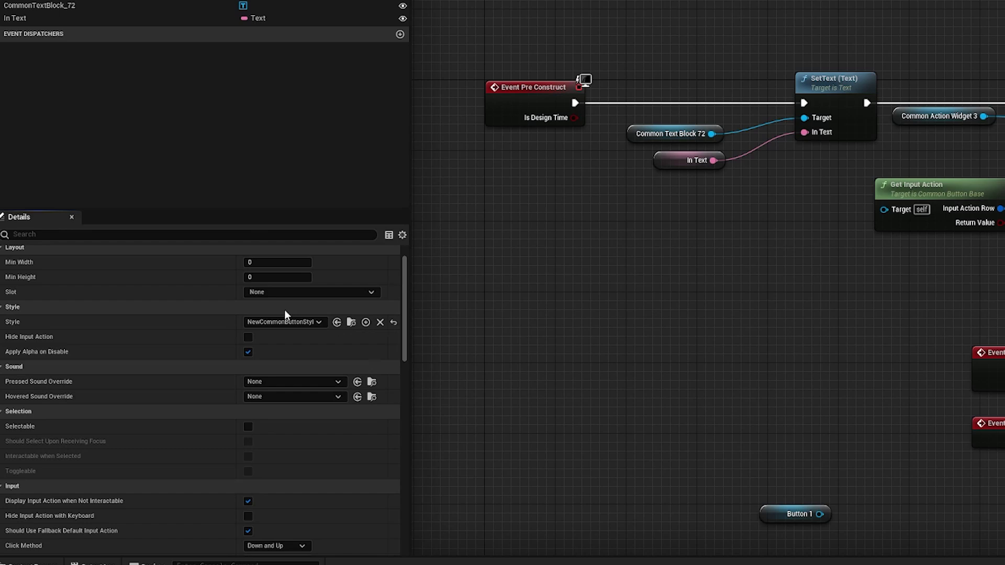
{"action": "left_click", "coordinate": [298, 322]}
{"action": "left_click", "coordinate": [298, 360]}
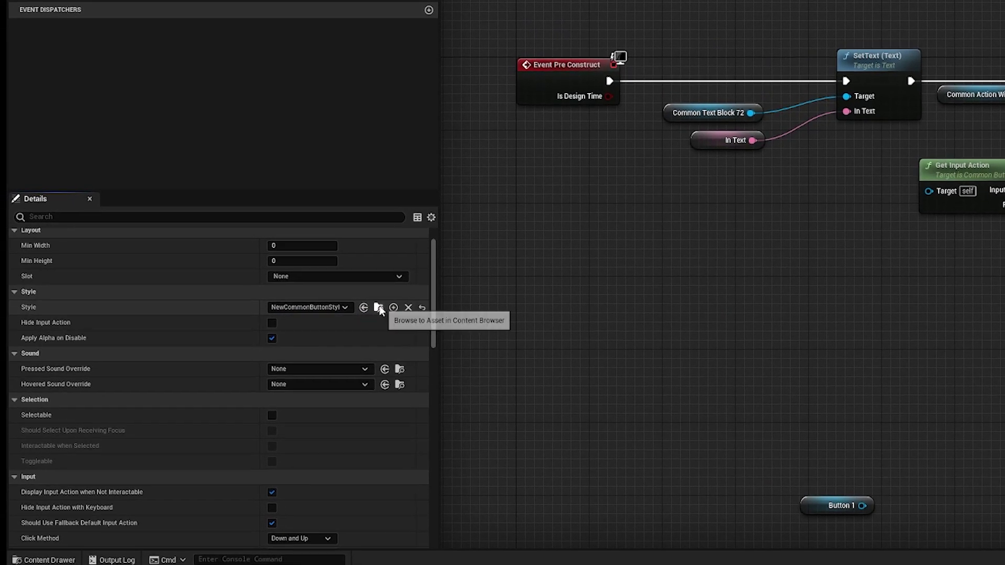
{"action": "left_click", "coordinate": [379, 308]}
{"action": "left_click", "coordinate": [484, 194]}
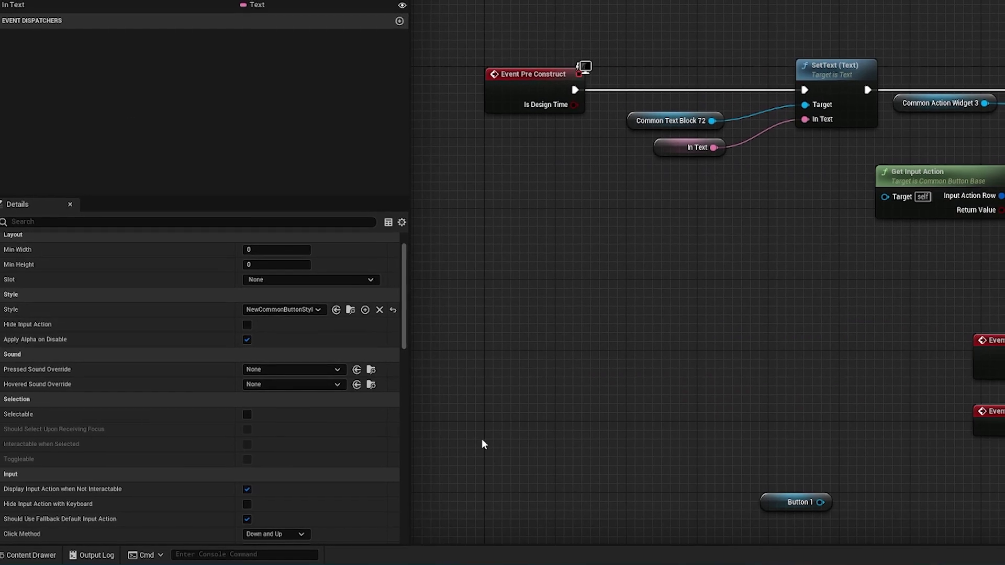
{"action": "right_click", "coordinate": [43, 328]}
{"action": "left_click", "coordinate": [27, 325]}
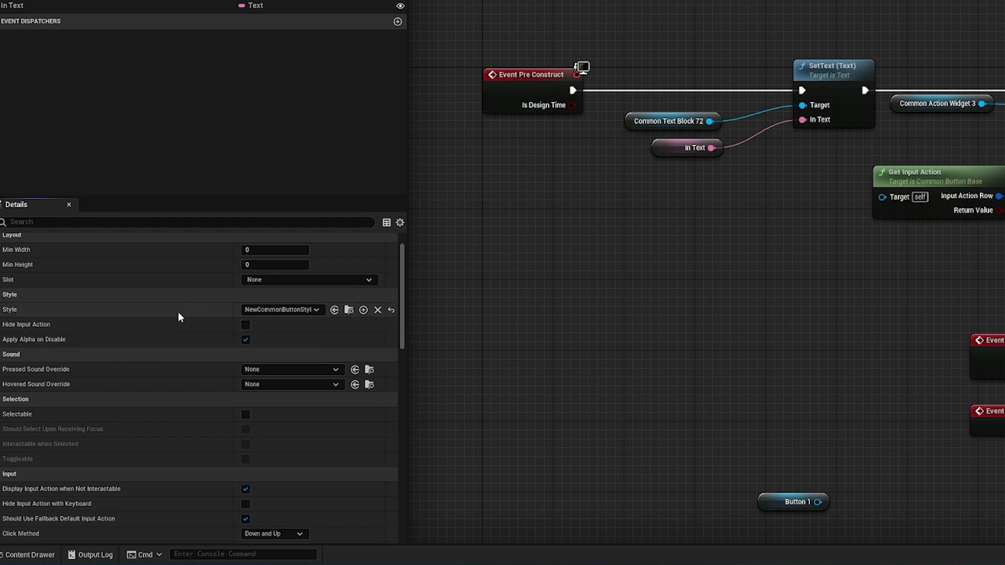
Examine the input settings in OurButtonBase's class defaults, including the Triggering Input Action's data table and row name
{"action": "scroll", "coordinate": [163, 329], "scroll_direction": "down", "scroll_amount": 2}
{"action": "scroll", "coordinate": [164, 329], "scroll_direction": "down", "scroll_amount": 3}
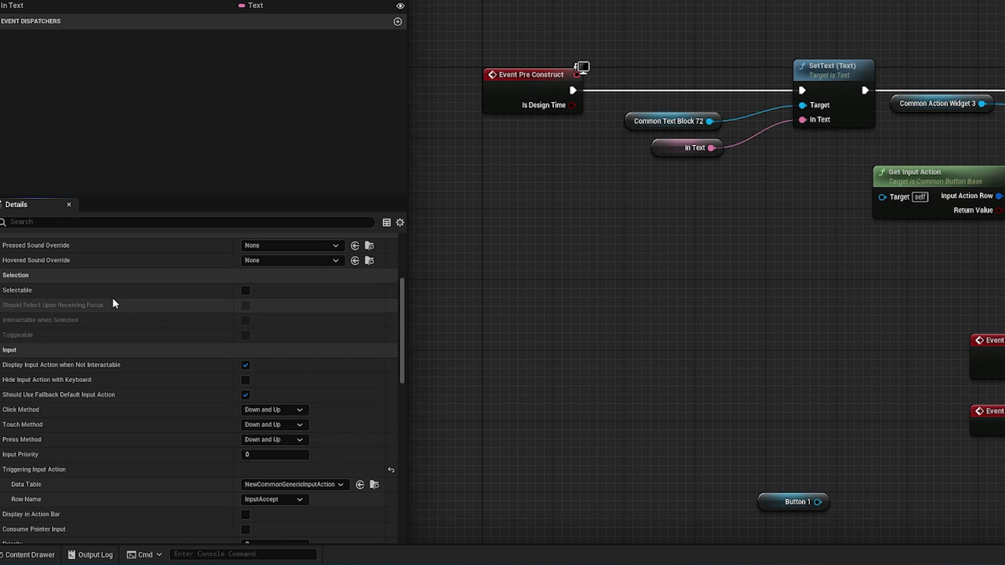
{"action": "scroll", "coordinate": [221, 357], "scroll_direction": "up", "scroll_amount": 6}
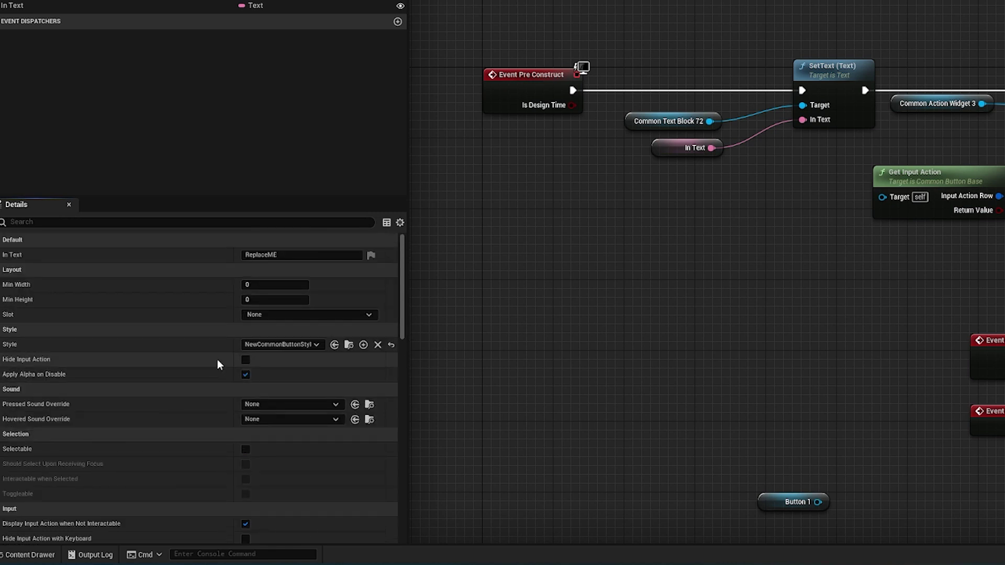
{"action": "scroll", "coordinate": [218, 359], "scroll_direction": "down", "scroll_amount": 10}
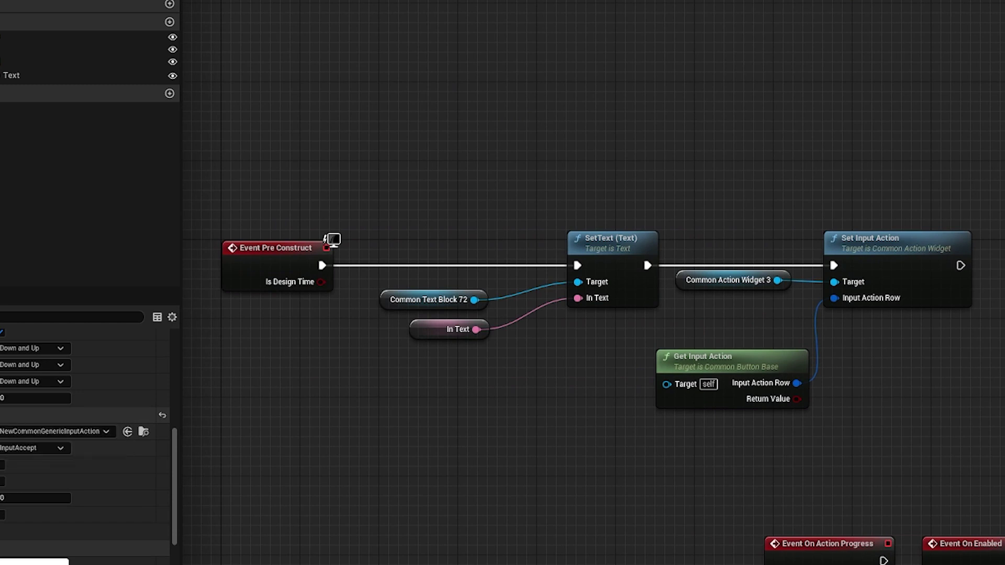
{"action": "left_click", "coordinate": [58, 434]}
{"action": "left_click", "coordinate": [58, 434]}
{"action": "left_click", "coordinate": [27, 451]}
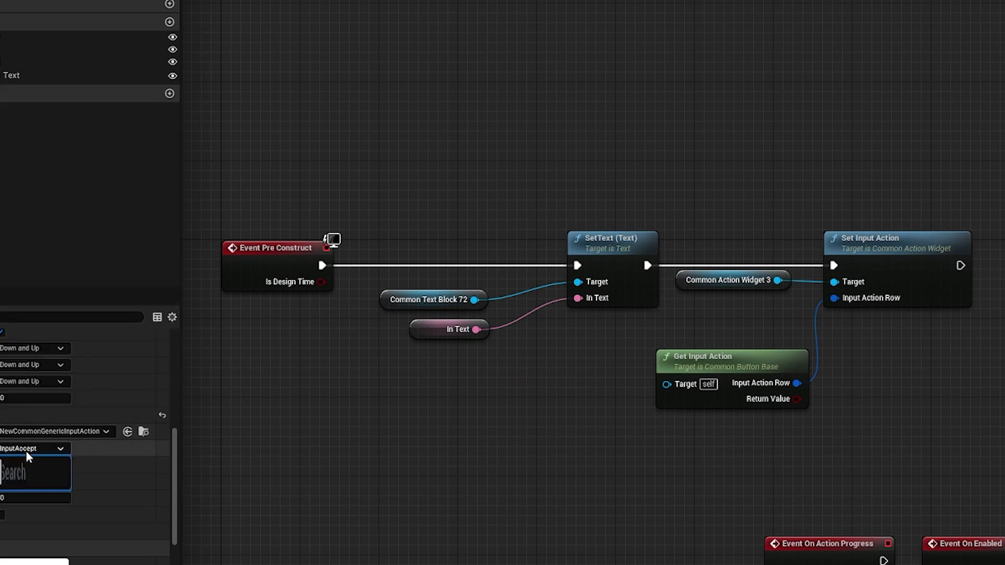
{"action": "left_click", "coordinate": [10, 451]}
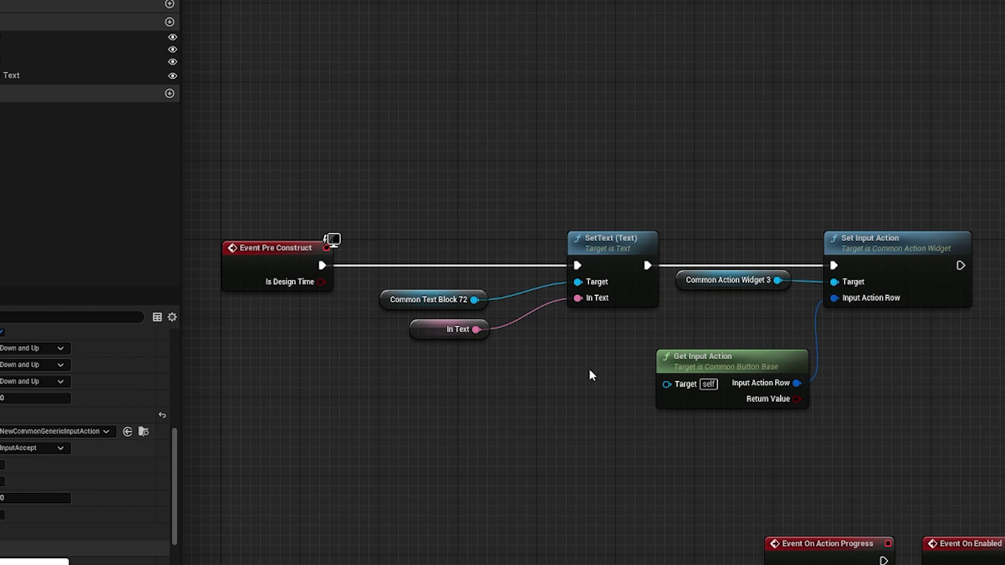
Tidy the Event Pre Construct graph by moving the SetText nodes nearer the event and Get Input Action nearer Common Action Widget 3
{"action": "left_click", "coordinate": [694, 287]}
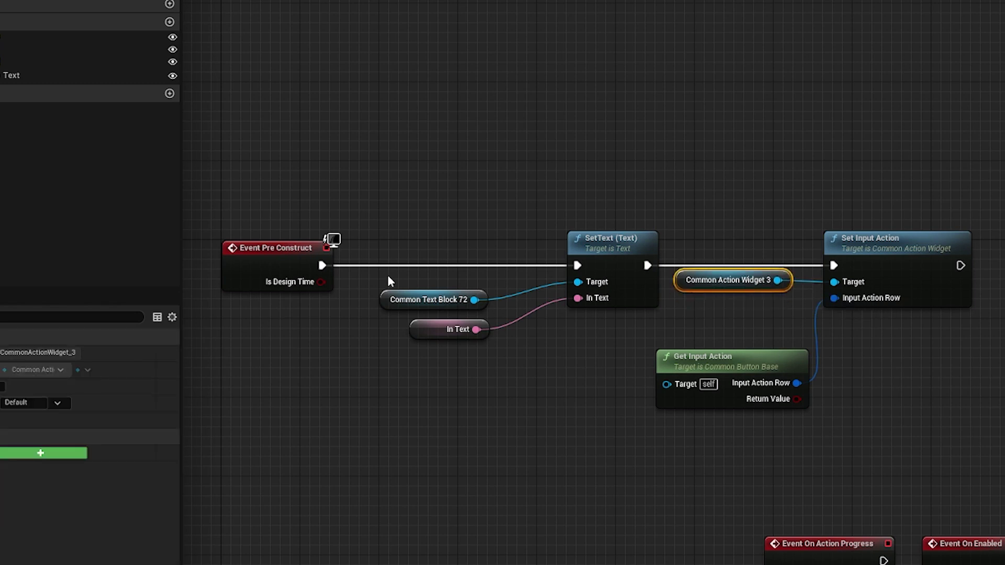
{"action": "left_click_drag", "start_coordinate": [395, 197], "coordinate": [596, 376]}
{"action": "left_click_drag", "start_coordinate": [608, 267], "coordinate": [588, 266]}
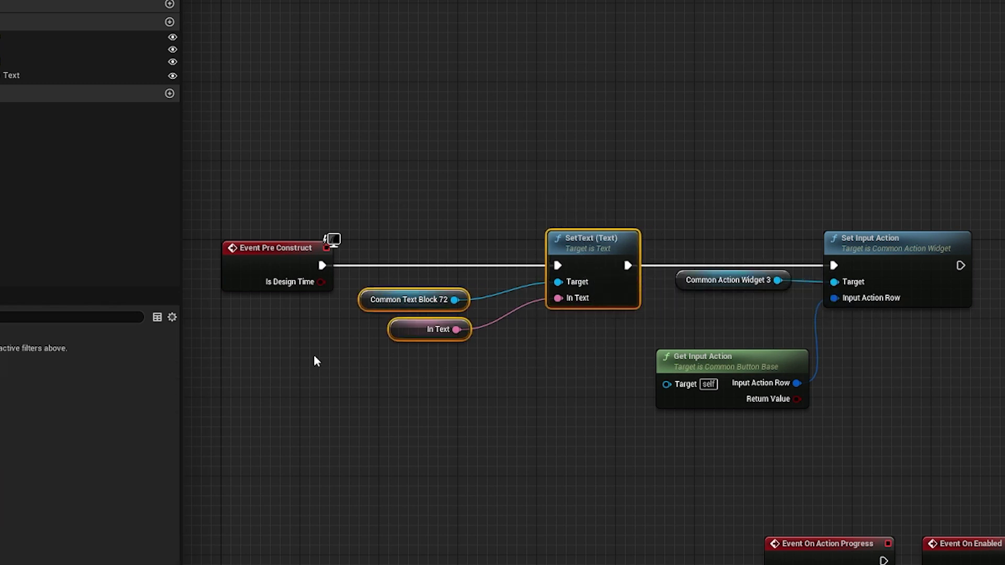
{"action": "left_click", "coordinate": [430, 332]}
{"action": "left_click", "coordinate": [572, 458]}
{"action": "left_click", "coordinate": [682, 282]}
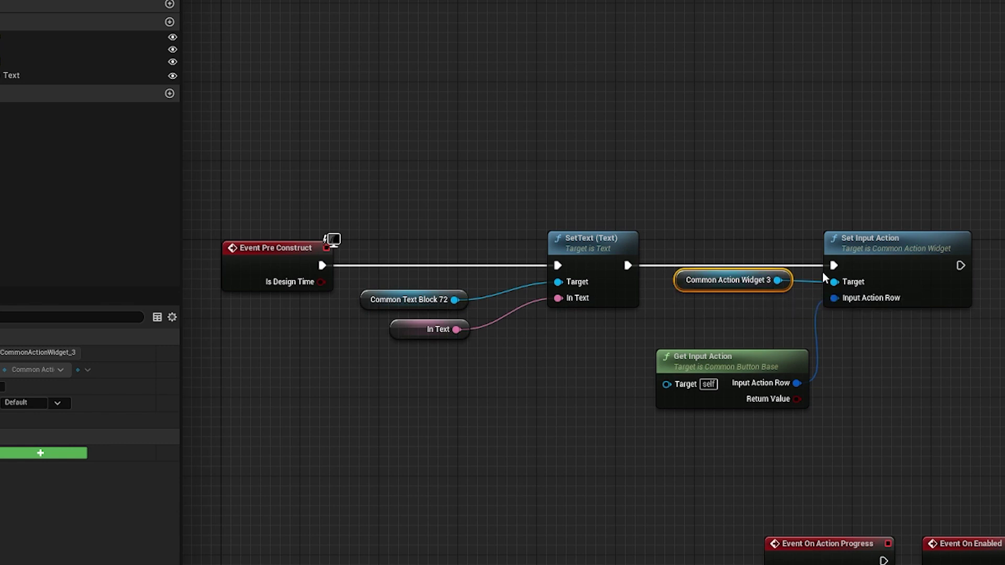
{"action": "left_click_drag", "start_coordinate": [772, 384], "coordinate": [772, 365]}
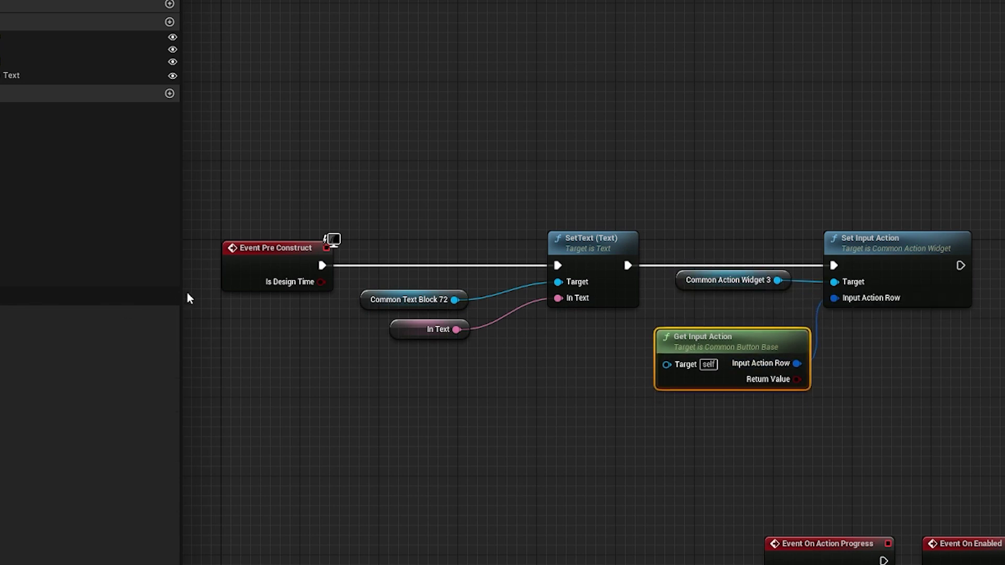
{"action": "left_click", "coordinate": [651, 228]}
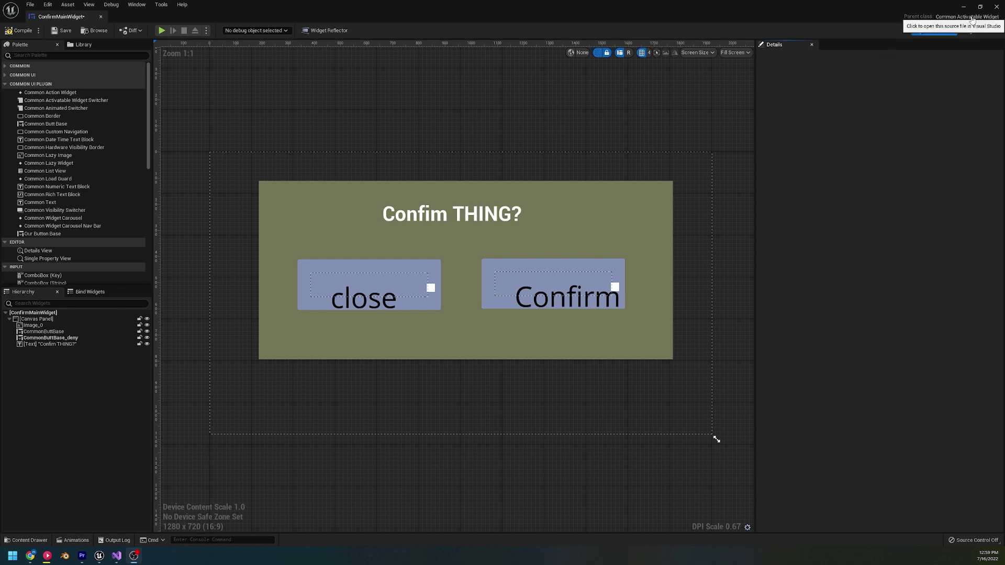
Play-test the level: bring up the confirmation dialog with Open Menu, dismiss it with close, choose Open Menu again and exit the test
{"action": "right_click_drag", "start_coordinate": [639, 228], "coordinate": [623, 237]}
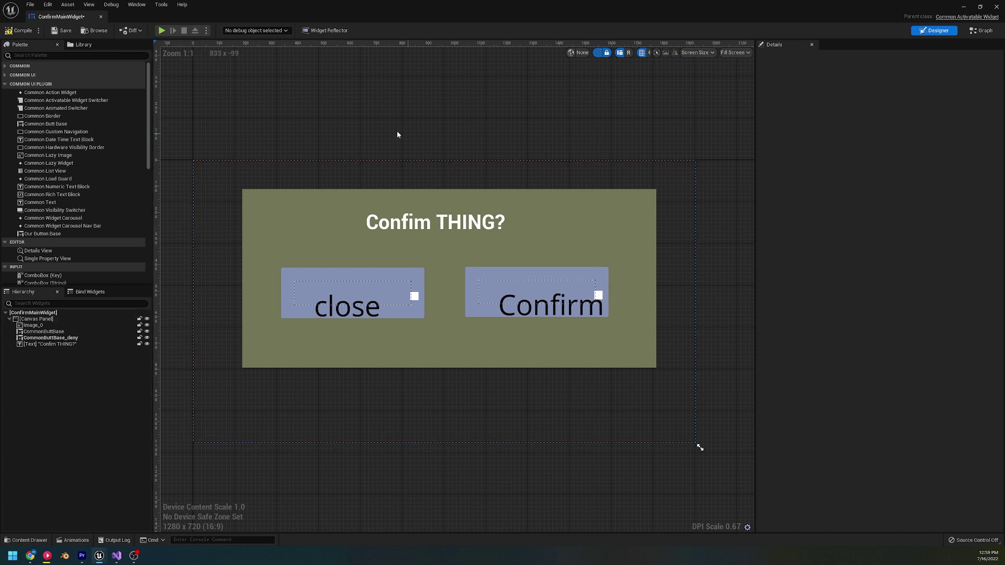
{"action": "double_click", "coordinate": [396, 3]}
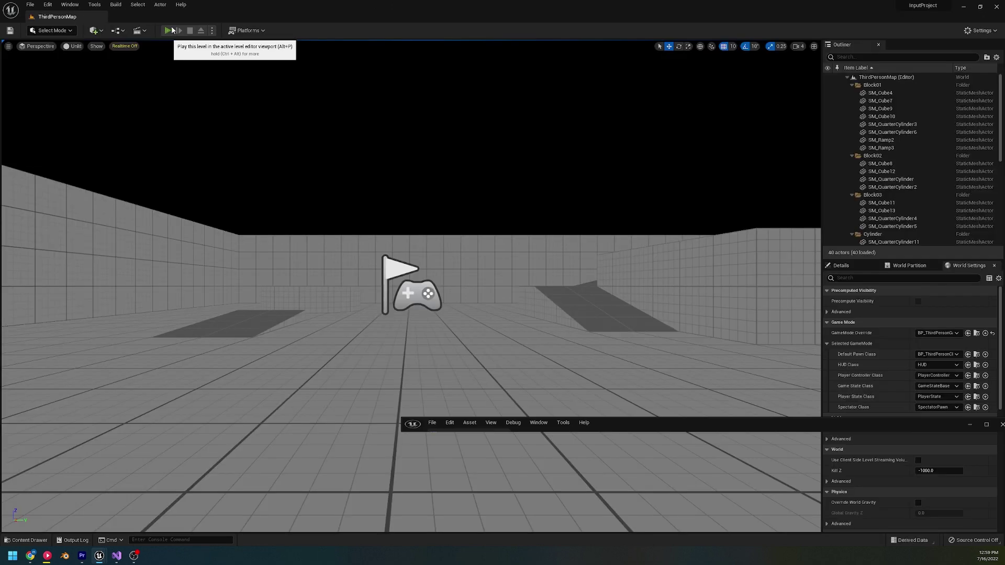
{"action": "left_click", "coordinate": [168, 31]}
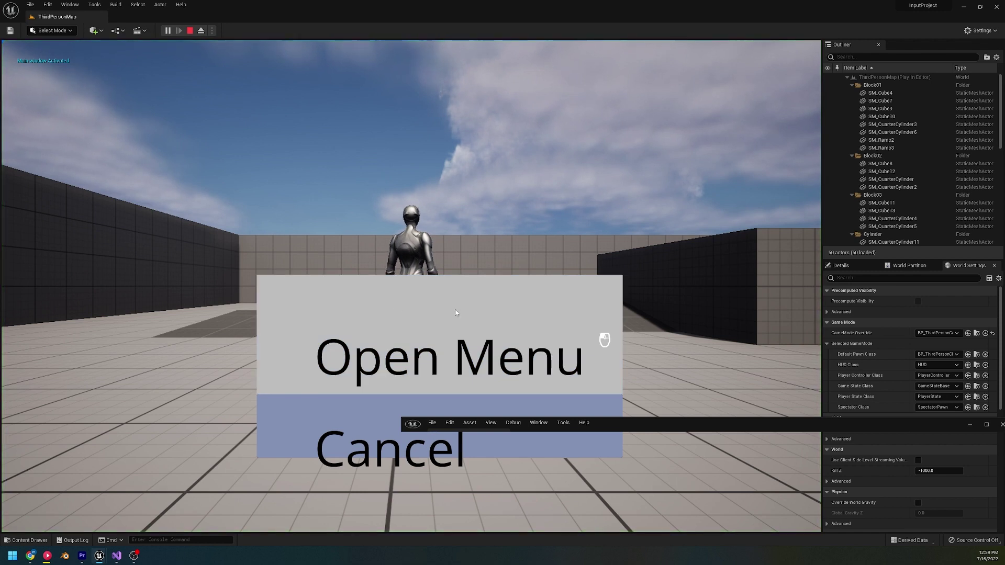
{"action": "left_click", "coordinate": [601, 340]}
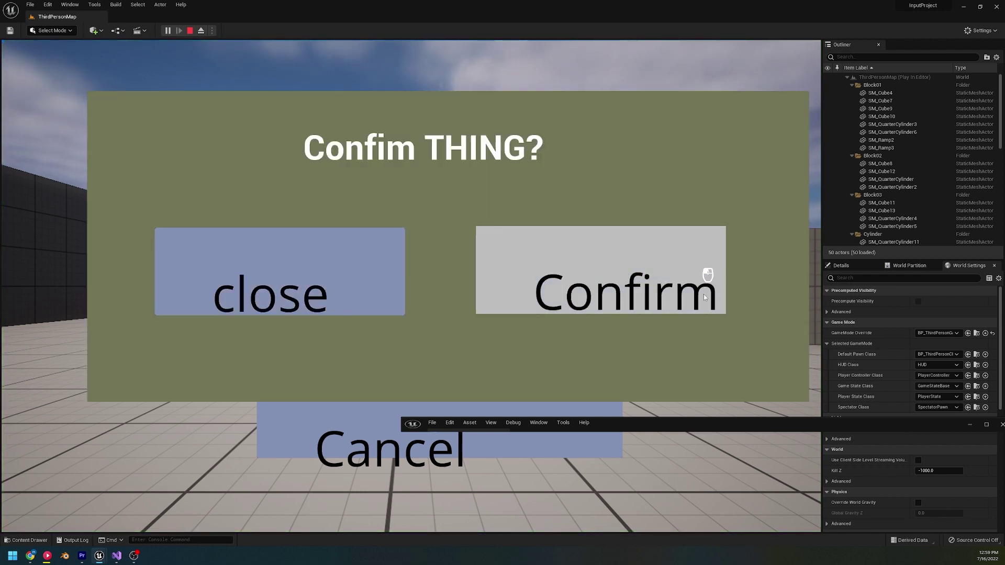
{"action": "left_click", "coordinate": [243, 255]}
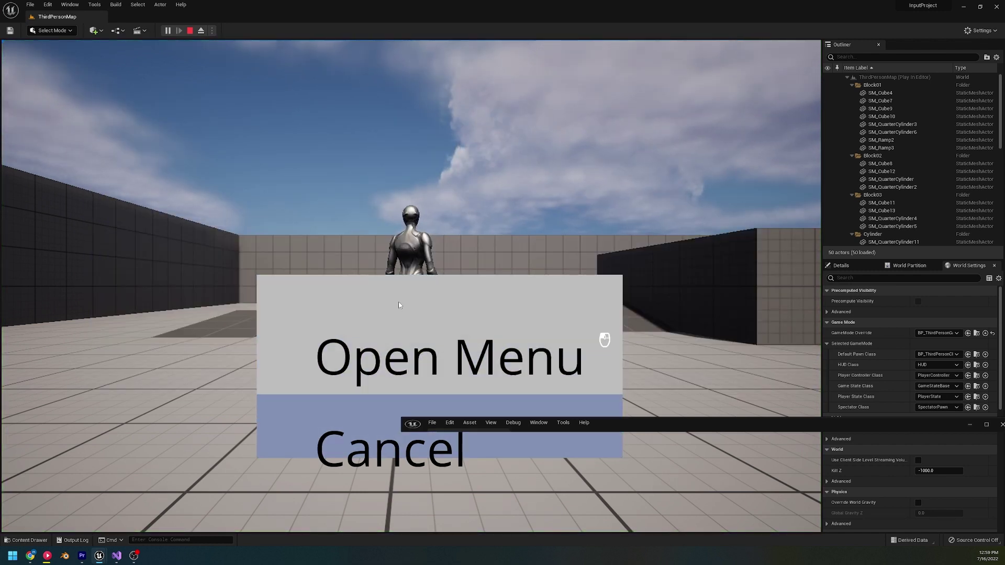
{"action": "left_click", "coordinate": [508, 346]}
{"action": "key", "text": "Escape"}
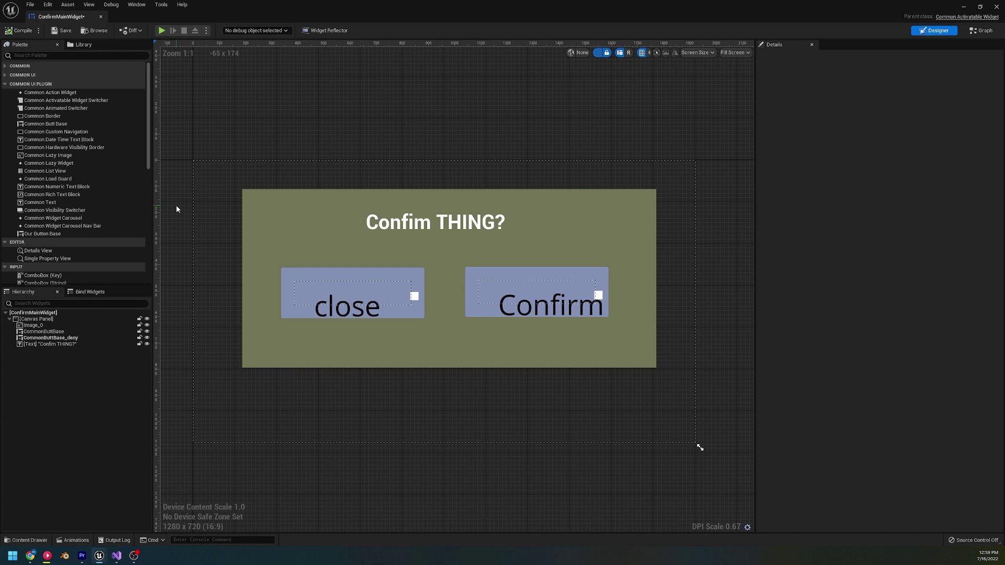
{"action": "right_click_drag", "start_coordinate": [651, 201], "coordinate": [642, 224]}
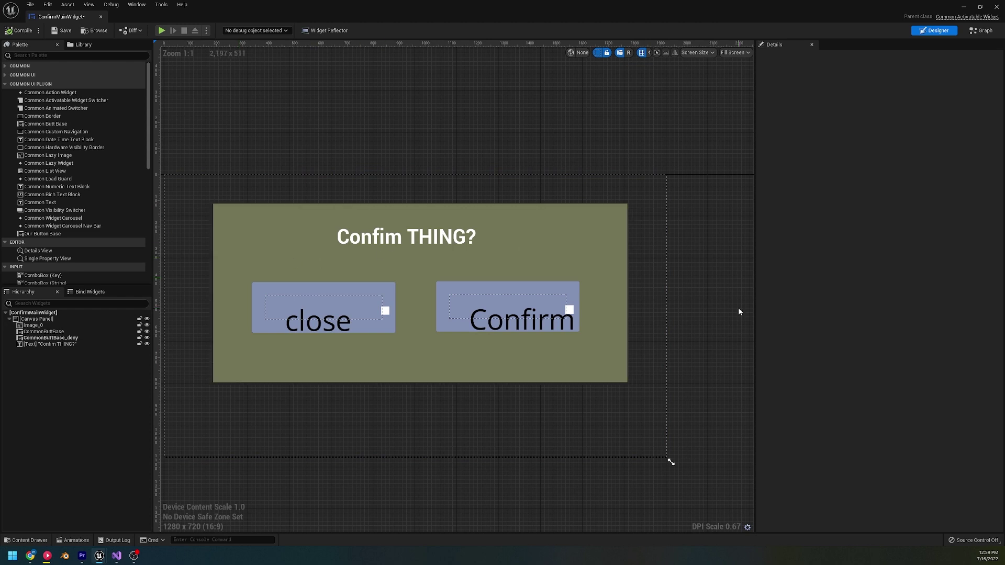
{"action": "left_click_drag", "start_coordinate": [754, 69], "coordinate": [795, 84]}
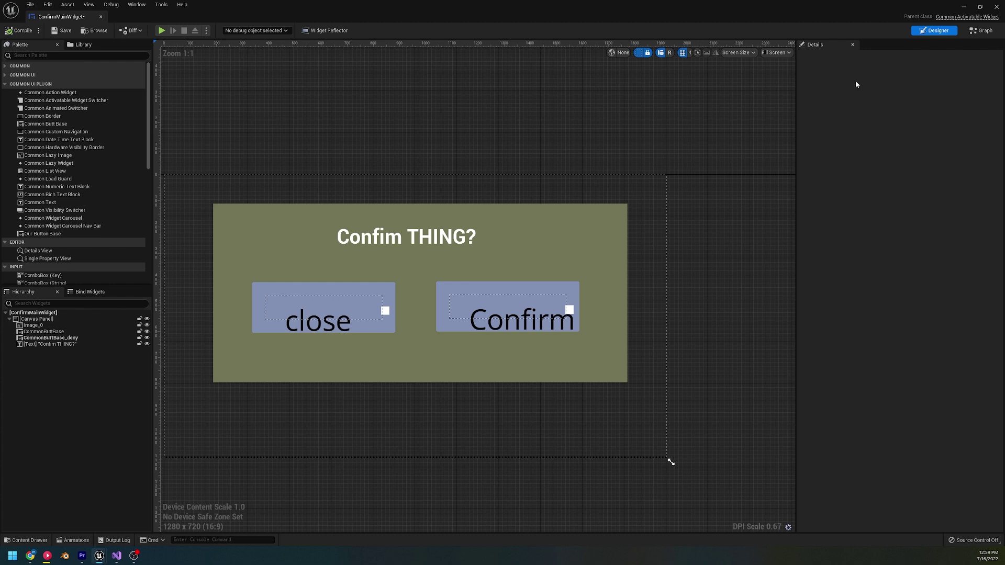
{"action": "right_click_drag", "start_coordinate": [239, 155], "coordinate": [317, 142]}
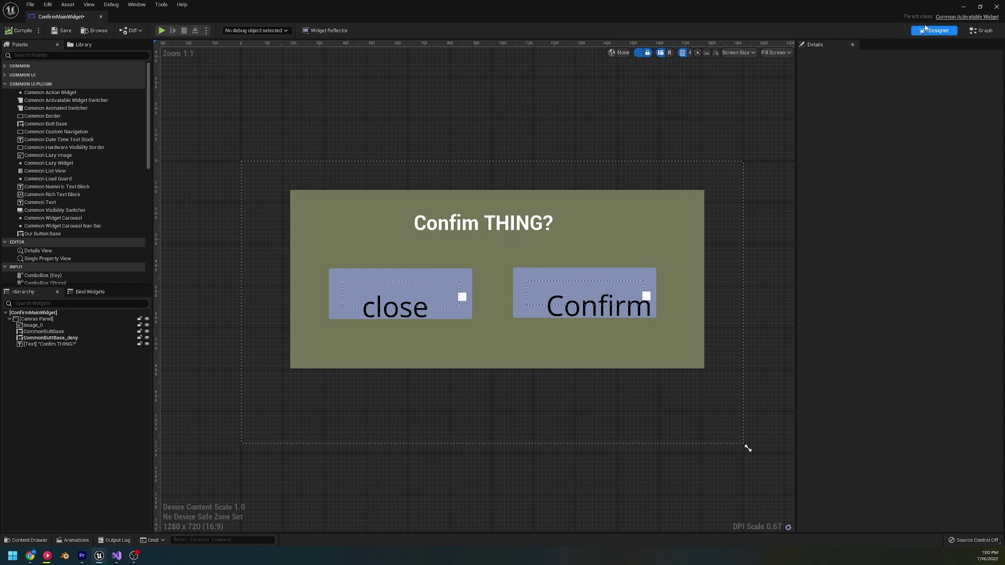
Line up Event On Activated and Event On Deactivated in ConfirmMainWidget's event graph, and place the CommonButtBase_deny click event with Deactivate Widget below them
{"action": "left_click", "coordinate": [982, 30]}
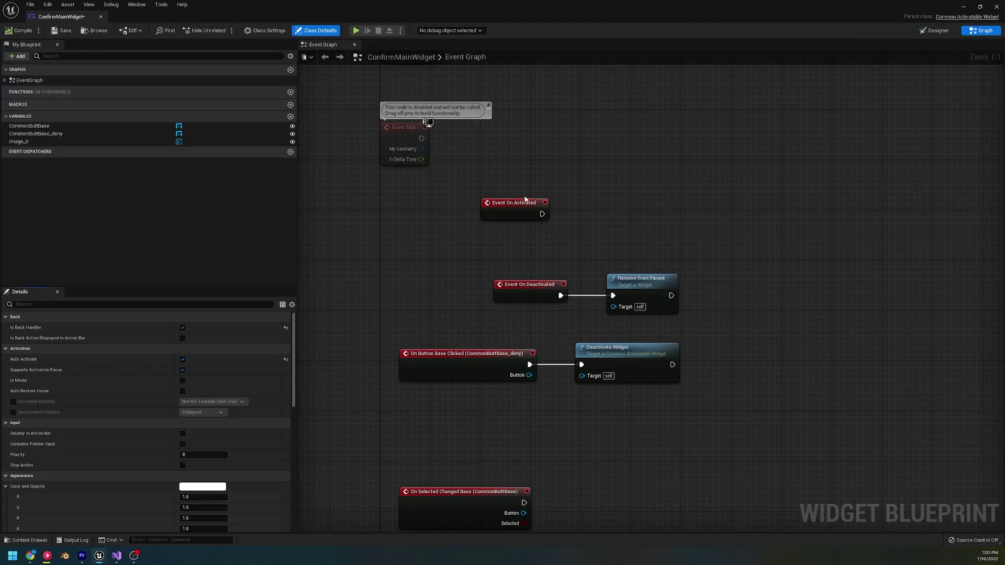
{"action": "left_click_drag", "start_coordinate": [525, 199], "coordinate": [565, 140]}
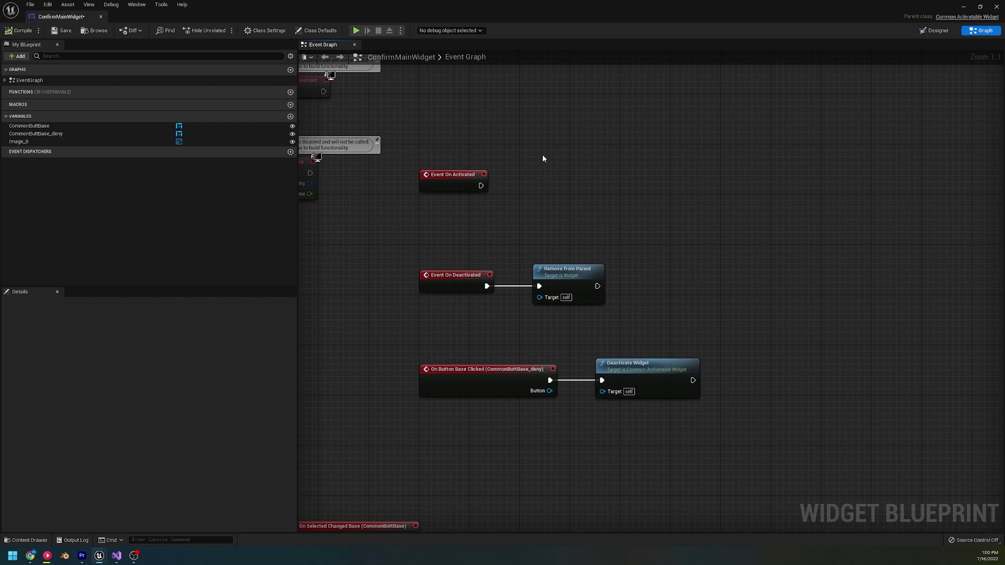
{"action": "right_click_drag", "start_coordinate": [697, 98], "coordinate": [758, 154]}
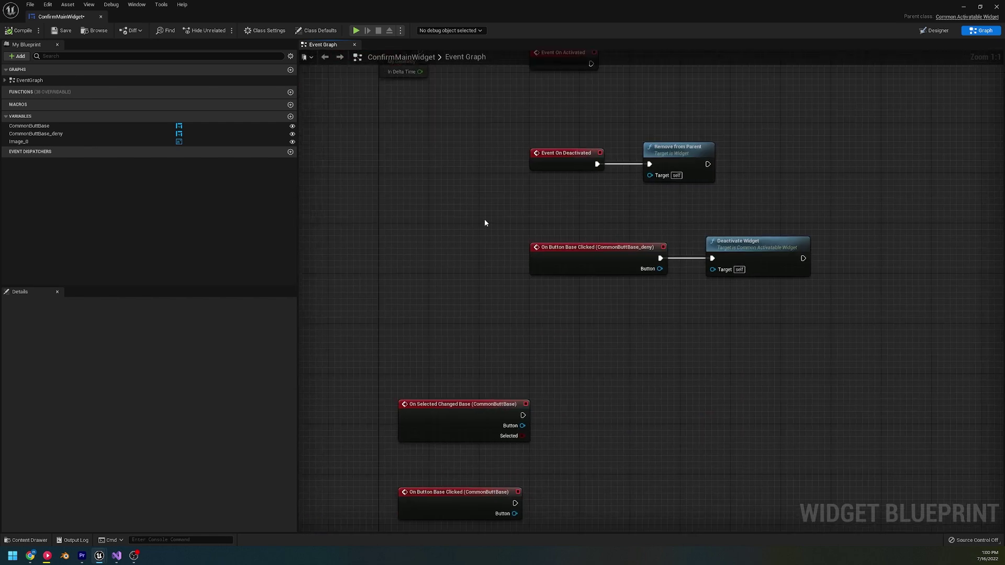
{"action": "left_click_drag", "start_coordinate": [486, 217], "coordinate": [796, 293]}
{"action": "left_click_drag", "start_coordinate": [757, 261], "coordinate": [639, 279]}
{"action": "left_click", "coordinate": [583, 255]}
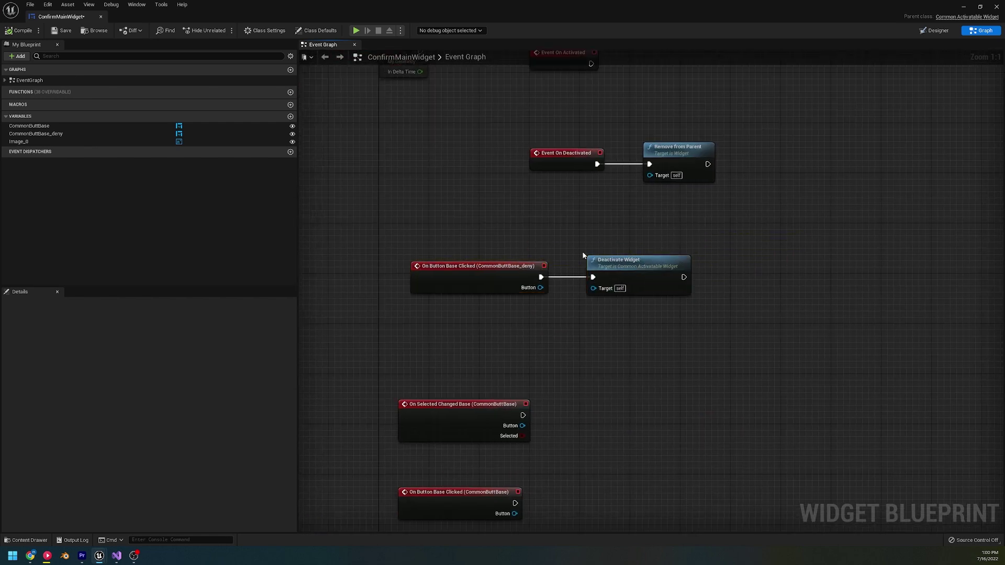
{"action": "right_click_drag", "start_coordinate": [590, 247], "coordinate": [566, 295]}
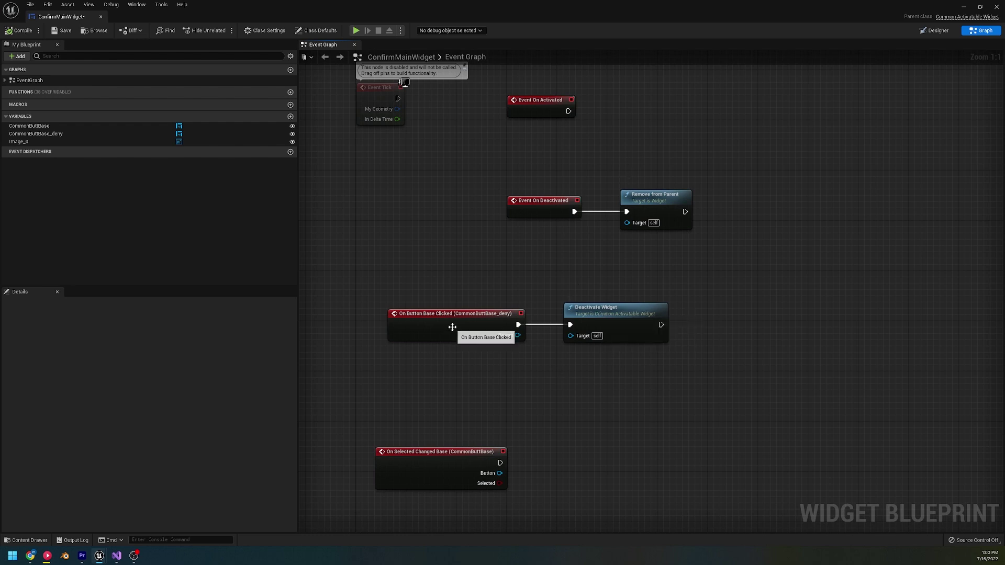
Check the Is Back Handler option in ConfirmMainWidget's class defaults and open the OurInputData asset assigned in Common Input Settings
{"action": "left_click", "coordinate": [265, 31]}
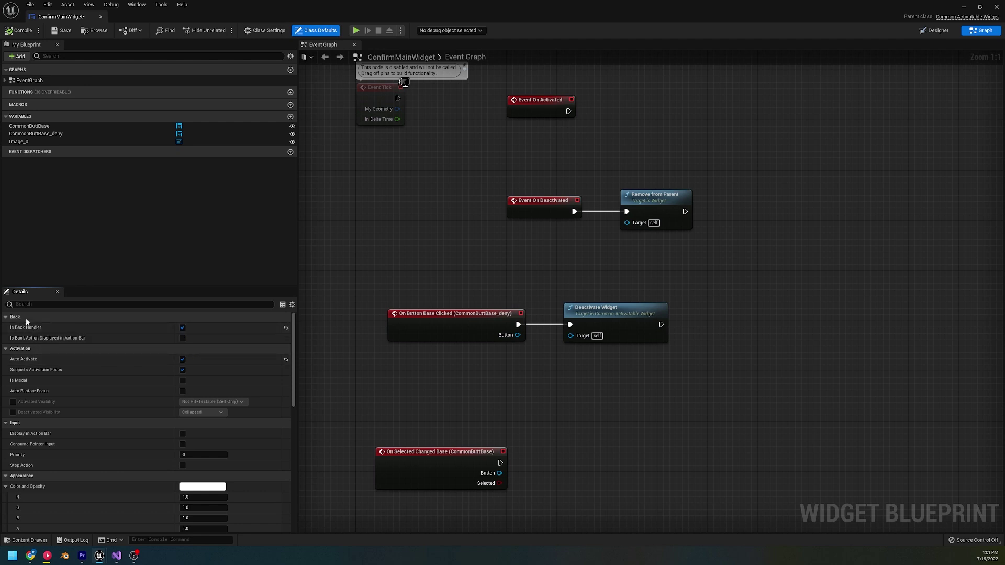
{"action": "mouse_move", "coordinate": [31, 325]}
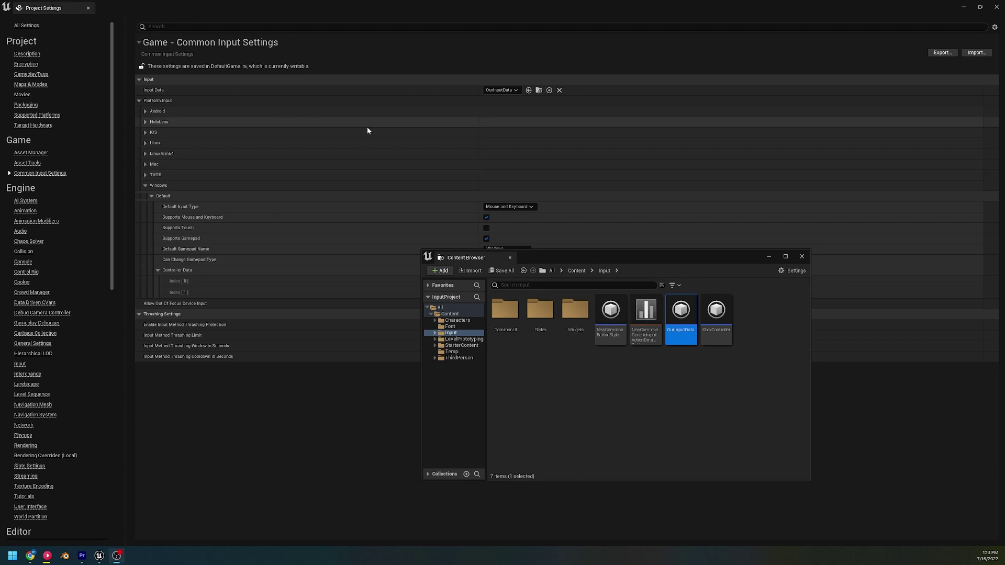
{"action": "double_click", "coordinate": [678, 327]}
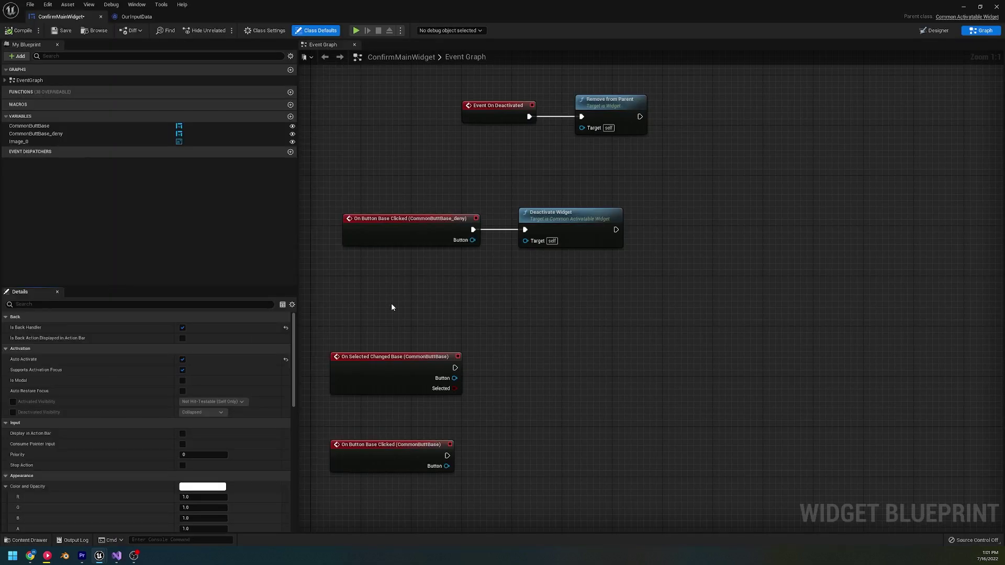
Move the Event On Activated node down, closer to Event On Deactivated in ConfirmMainWidget's event graph
{"action": "right_click_drag", "start_coordinate": [391, 308], "coordinate": [404, 291]}
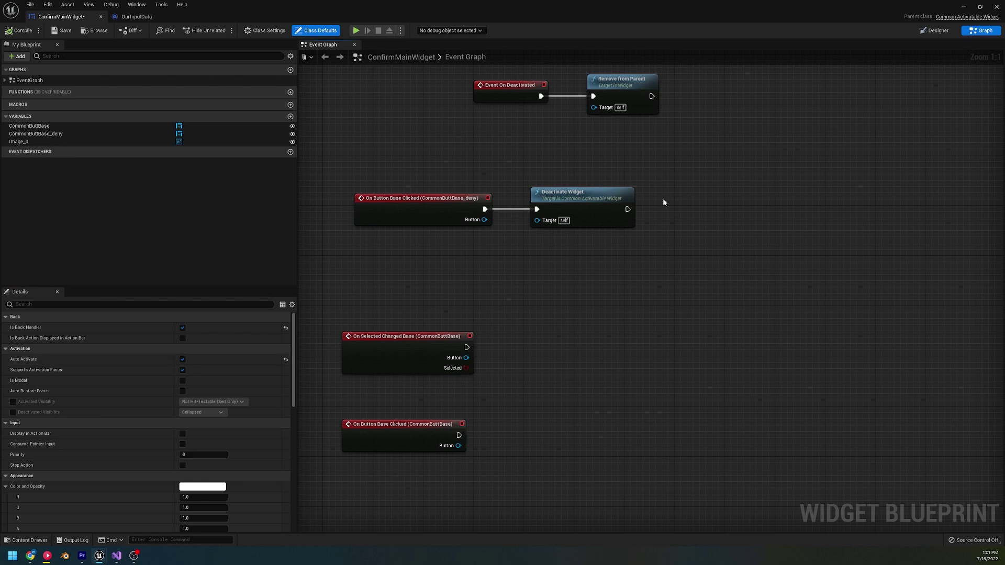
{"action": "right_click_drag", "start_coordinate": [634, 187], "coordinate": [597, 341]}
{"action": "left_click", "coordinate": [464, 141]}
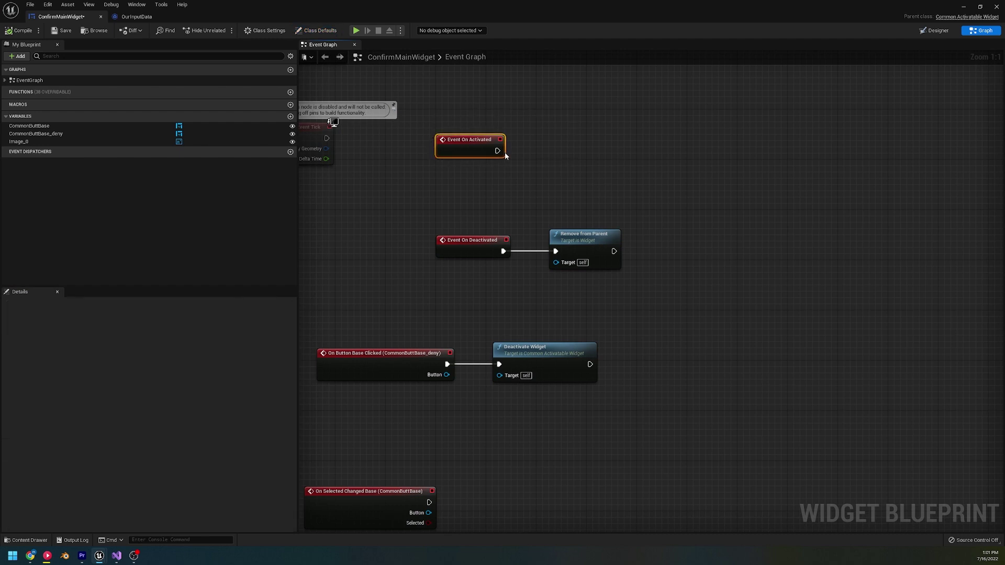
{"action": "left_click_drag", "start_coordinate": [465, 141], "coordinate": [467, 168]}
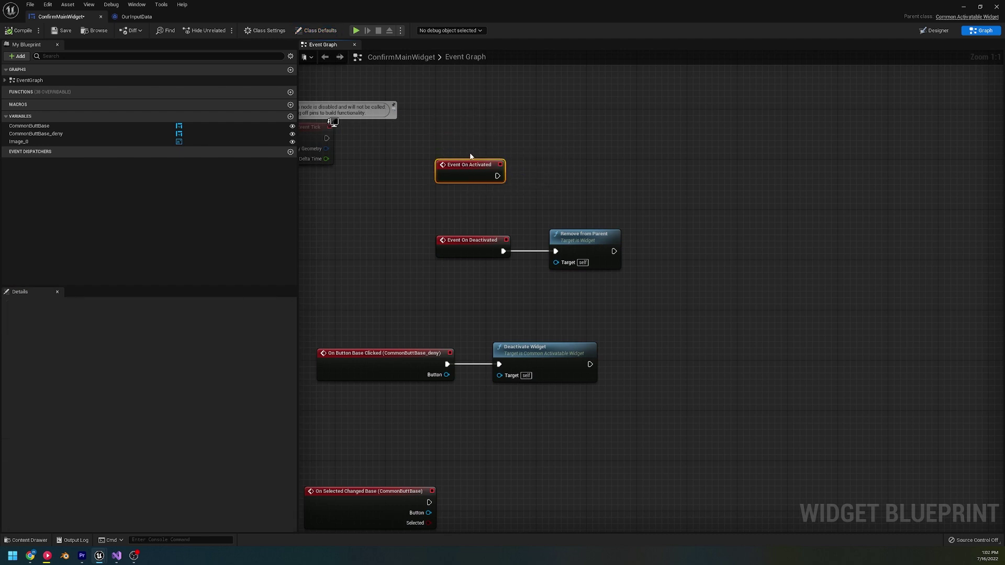
{"action": "left_click", "coordinate": [470, 154]}
{"action": "right_click_drag", "start_coordinate": [566, 183], "coordinate": [625, 182]}
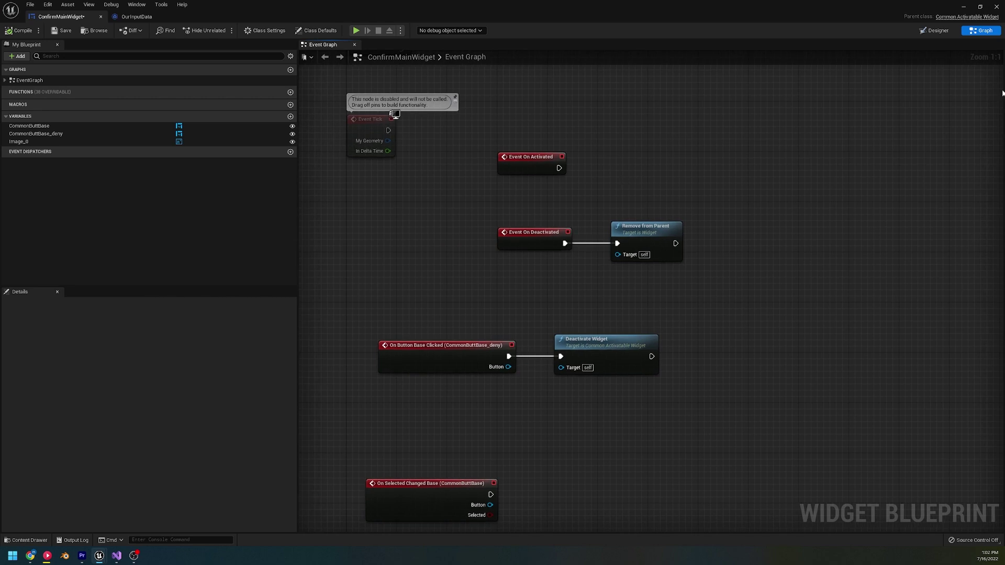
Enable the Activated Visibility and Deactivated Visibility options in ConfirmMainWidget's class defaults
{"action": "left_click", "coordinate": [938, 30]}
{"action": "left_click", "coordinate": [981, 31]}
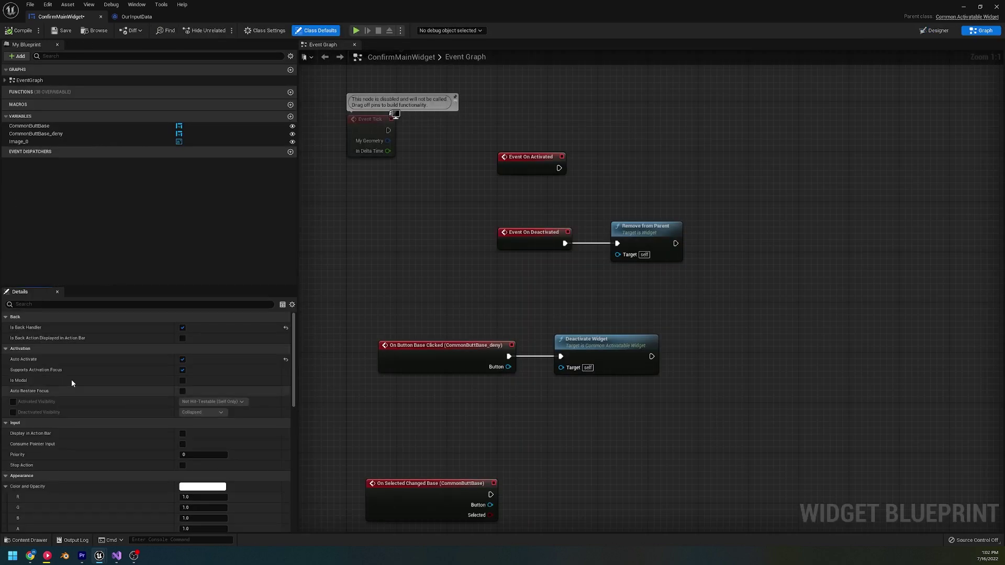
{"action": "scroll", "coordinate": [81, 400], "scroll_direction": "down", "scroll_amount": 1}
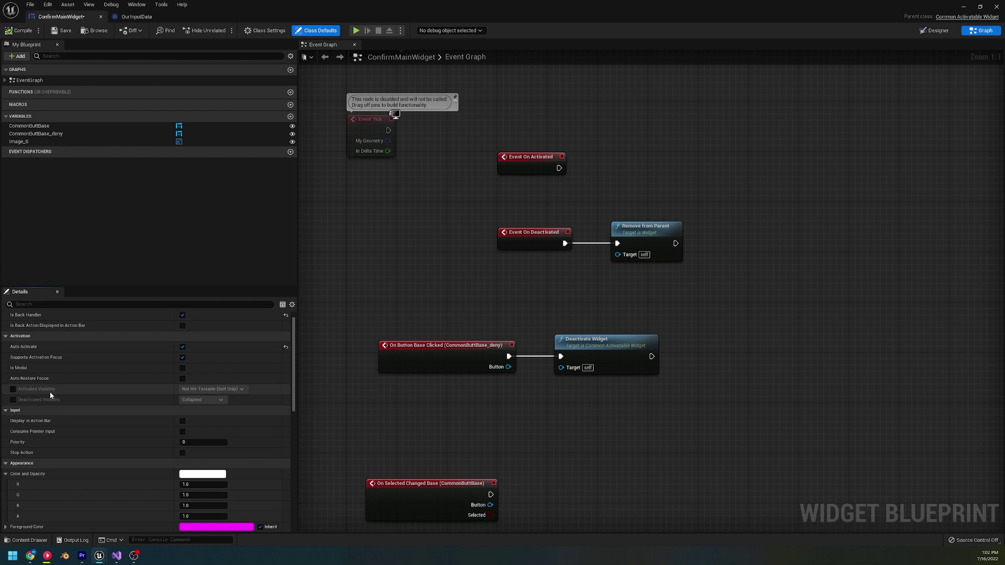
{"action": "left_click", "coordinate": [13, 389]}
{"action": "left_click", "coordinate": [15, 399]}
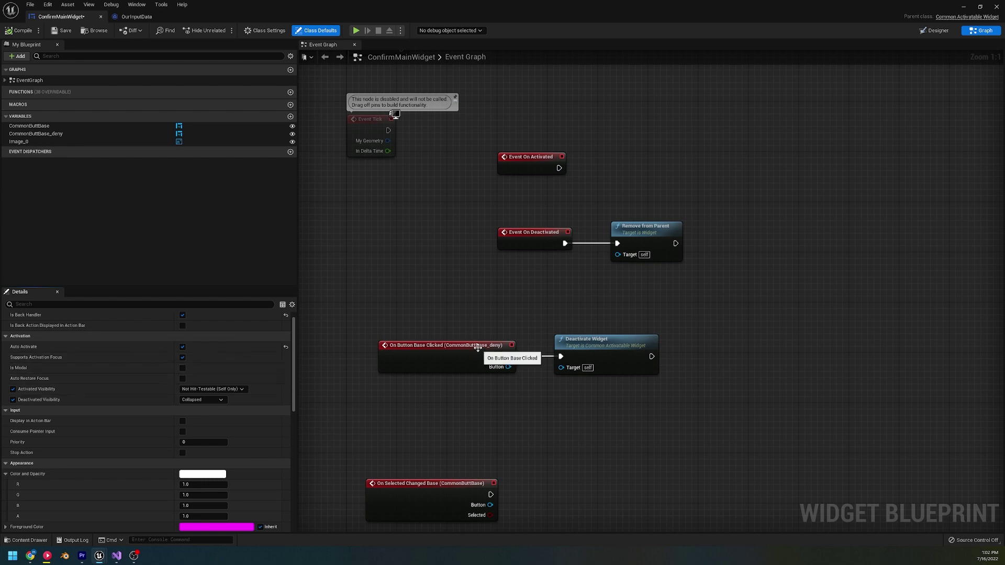
{"action": "right_click_drag", "start_coordinate": [474, 346], "coordinate": [398, 353]}
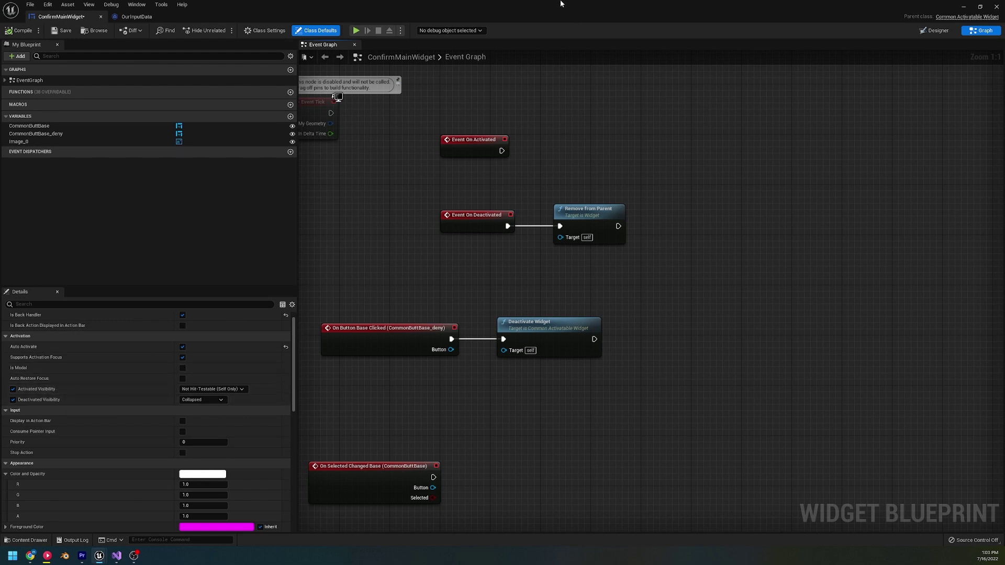
Inspect the dialog's background image in the ConfirmMainWidget designer and return to the event graph
{"action": "left_click", "coordinate": [934, 30]}
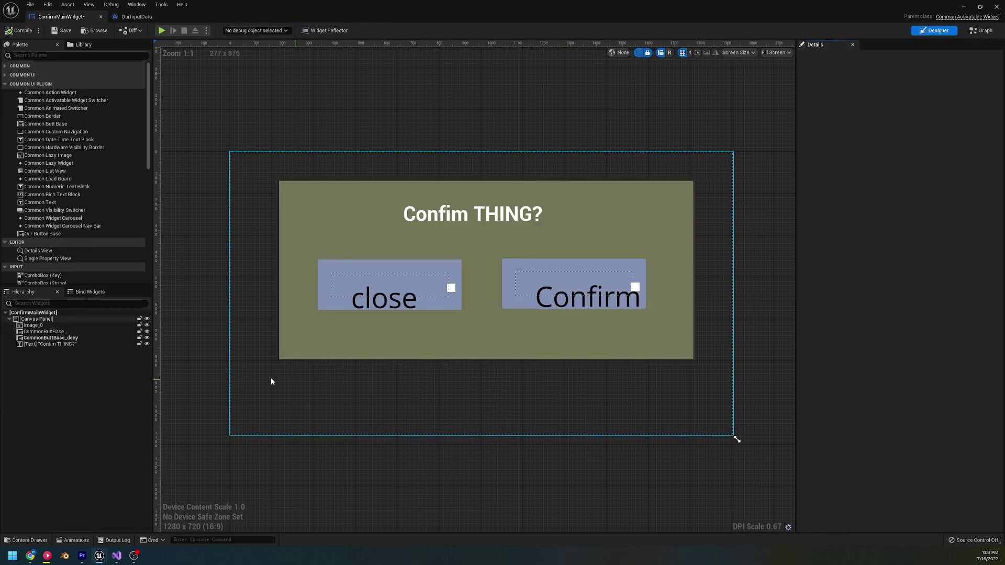
{"action": "left_click", "coordinate": [367, 348]}
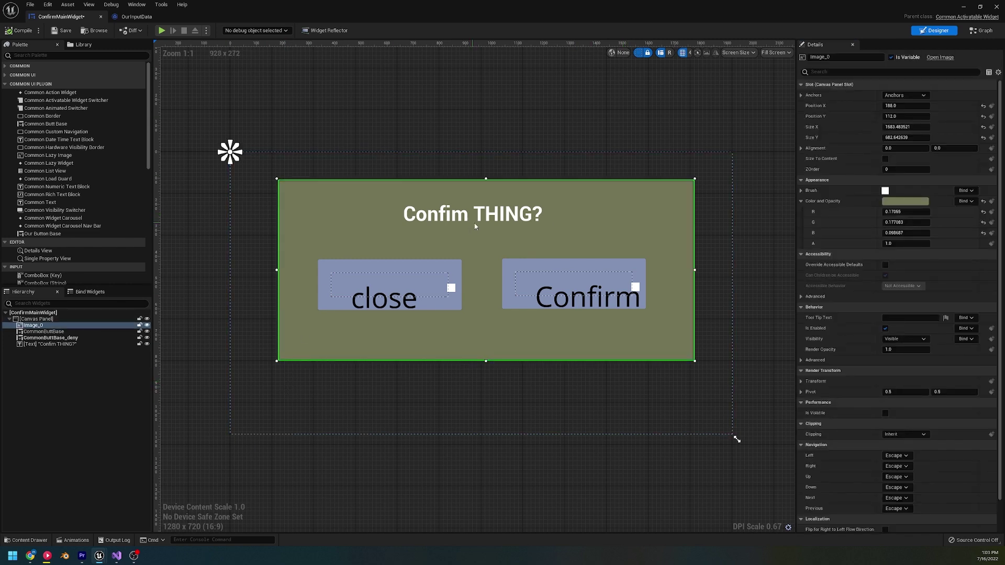
{"action": "left_click", "coordinate": [979, 31]}
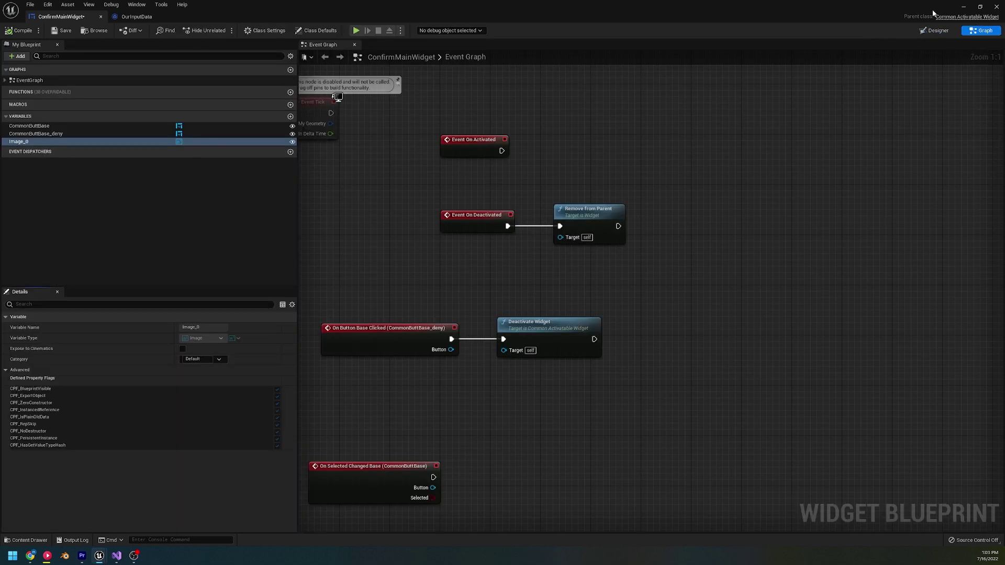
{"action": "left_click", "coordinate": [934, 31]}
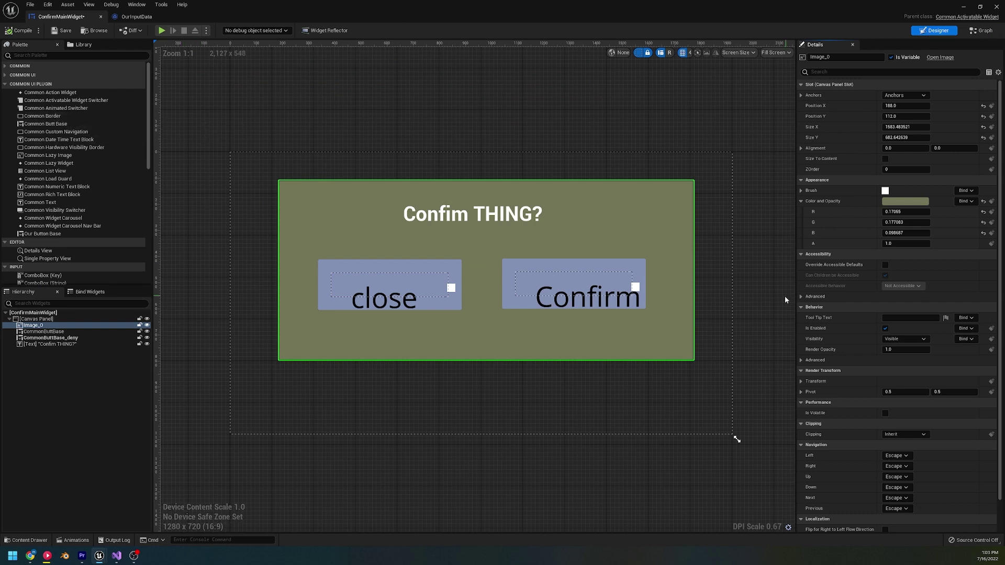
{"action": "left_click", "coordinate": [982, 30]}
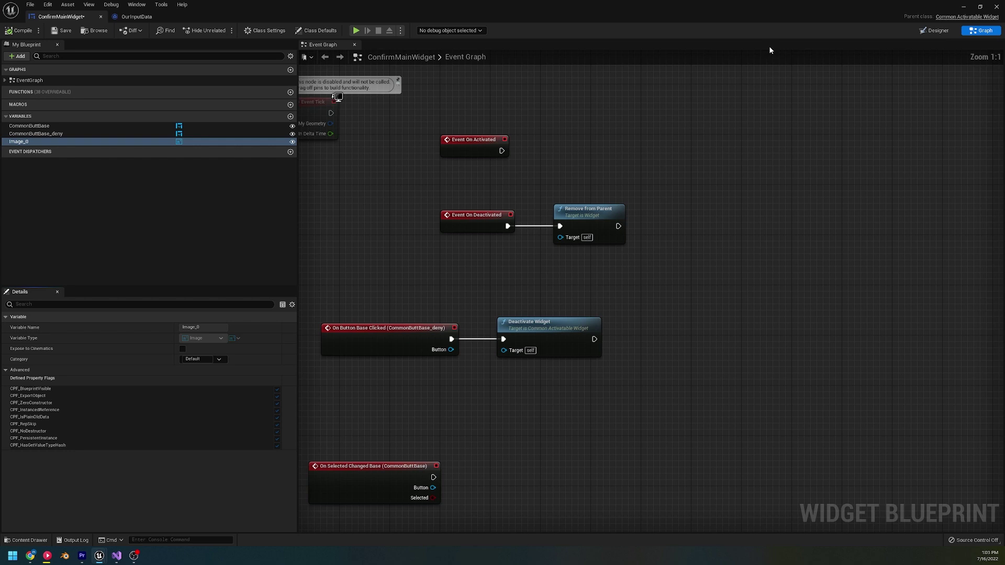